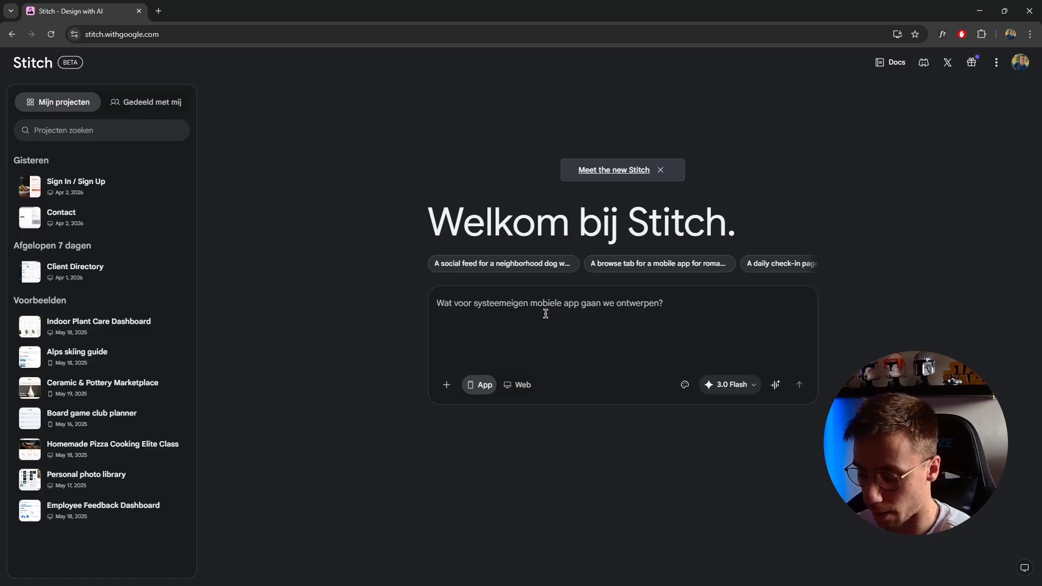
# Start the design prompt with "I want you to create a clean and modern website for a dentist firm."
pyautogui.write('Let')
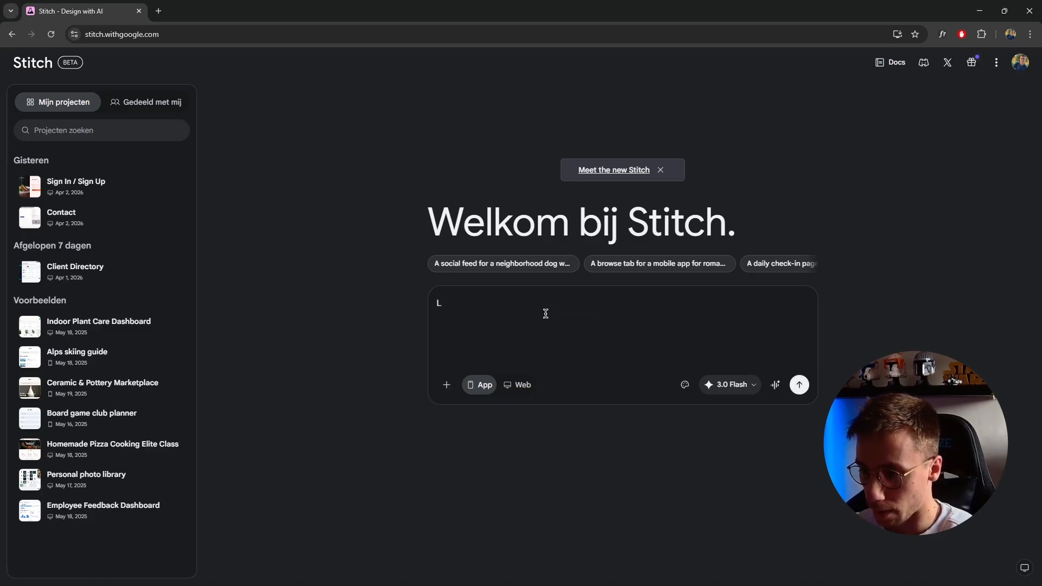
pyautogui.press('BackSpace')
pyautogui.write('I wan')
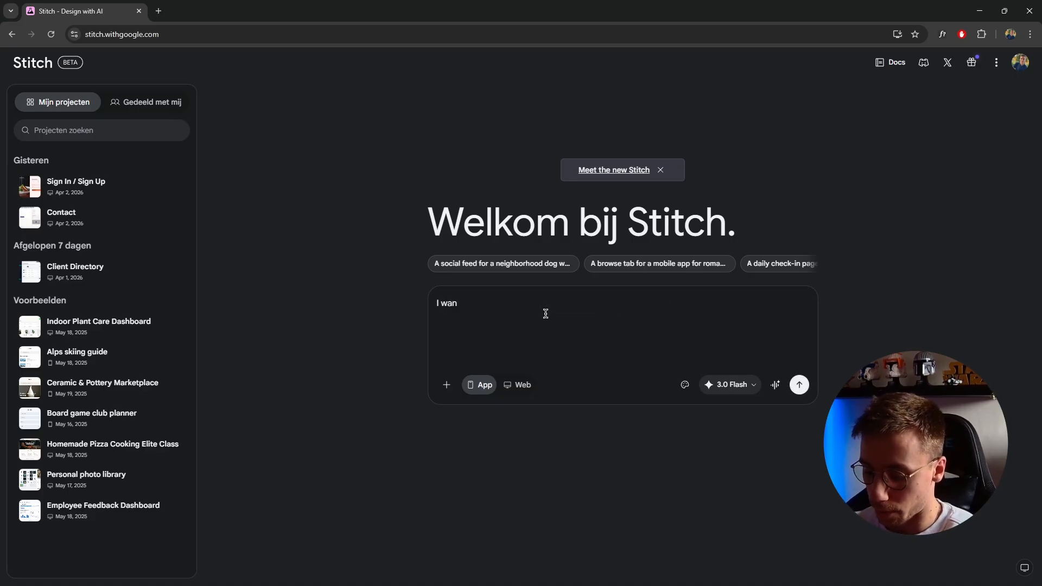
pyautogui.write('t you to ')
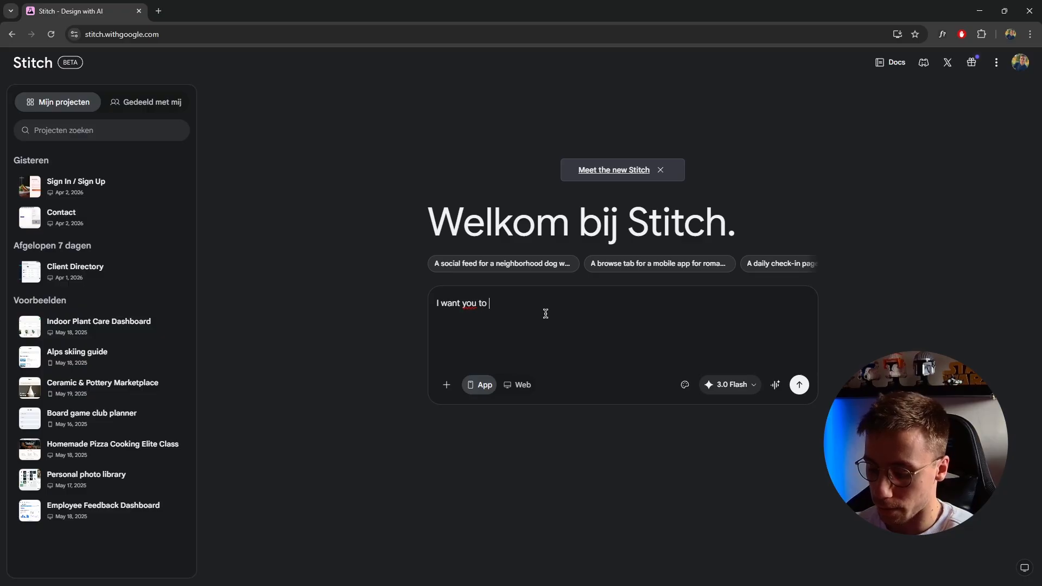
pyautogui.write('create a')
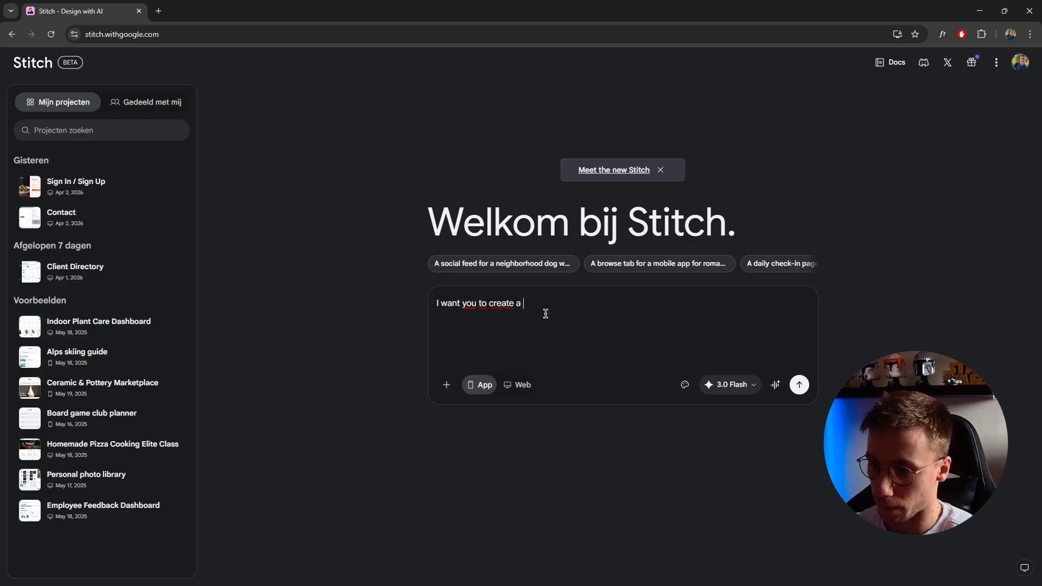
pyautogui.write(' clean and m')
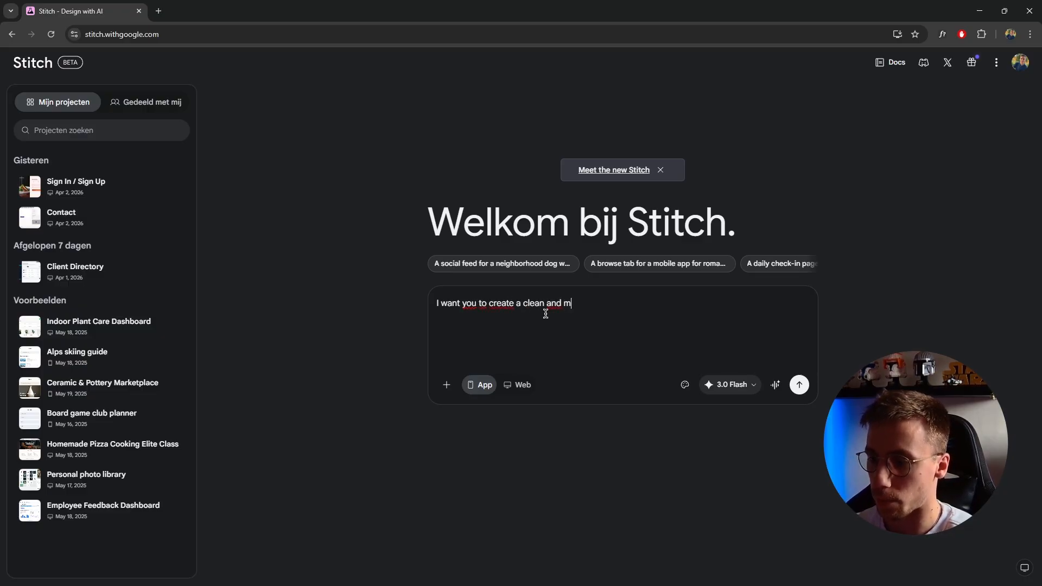
pyautogui.write('odern website for a dentist firm. T')
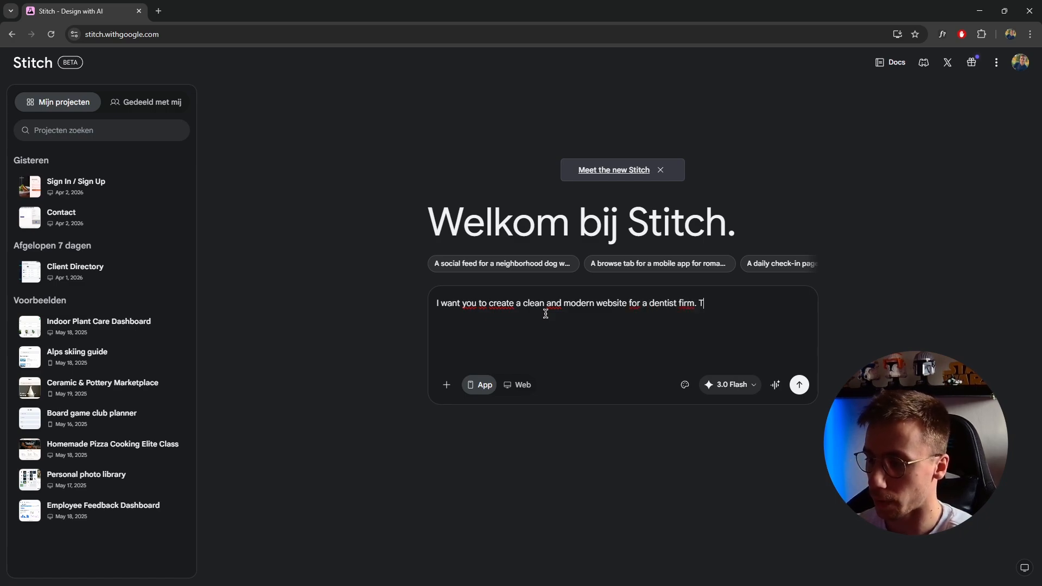
pyautogui.write('he website sh')
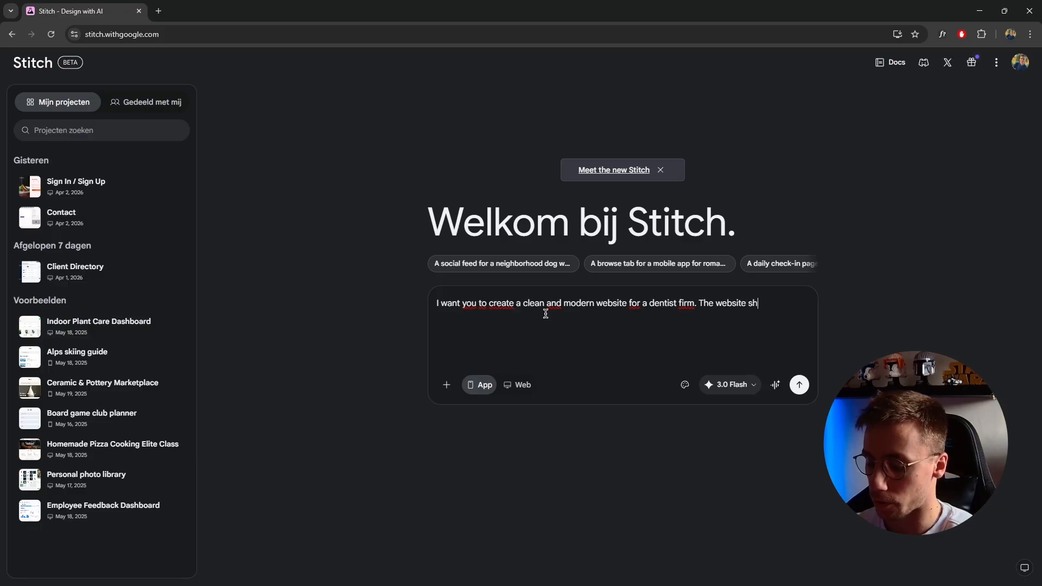
pyautogui.write('ould use the')
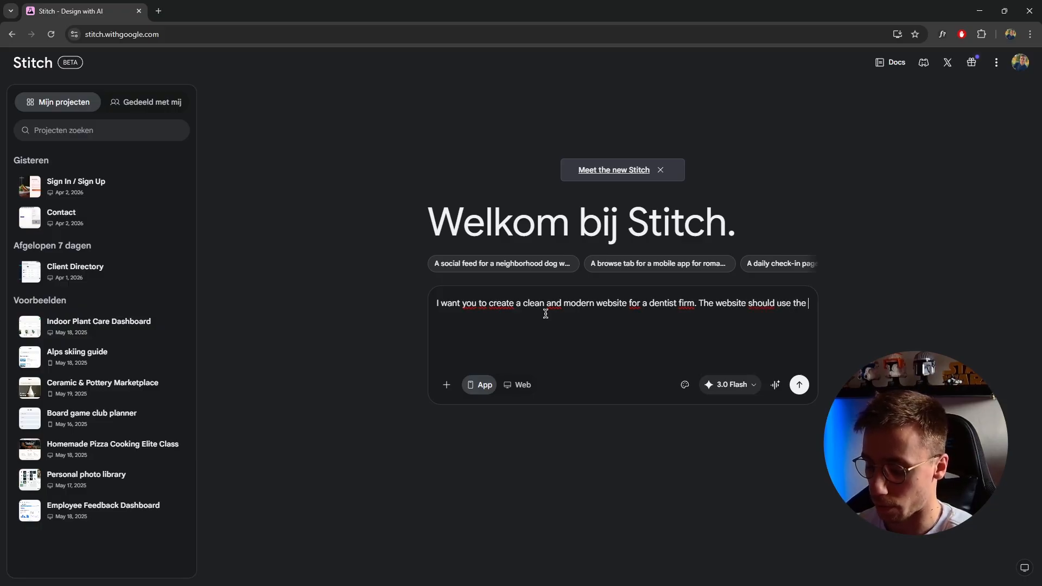
pyautogui.write(' colors white and blue. T')
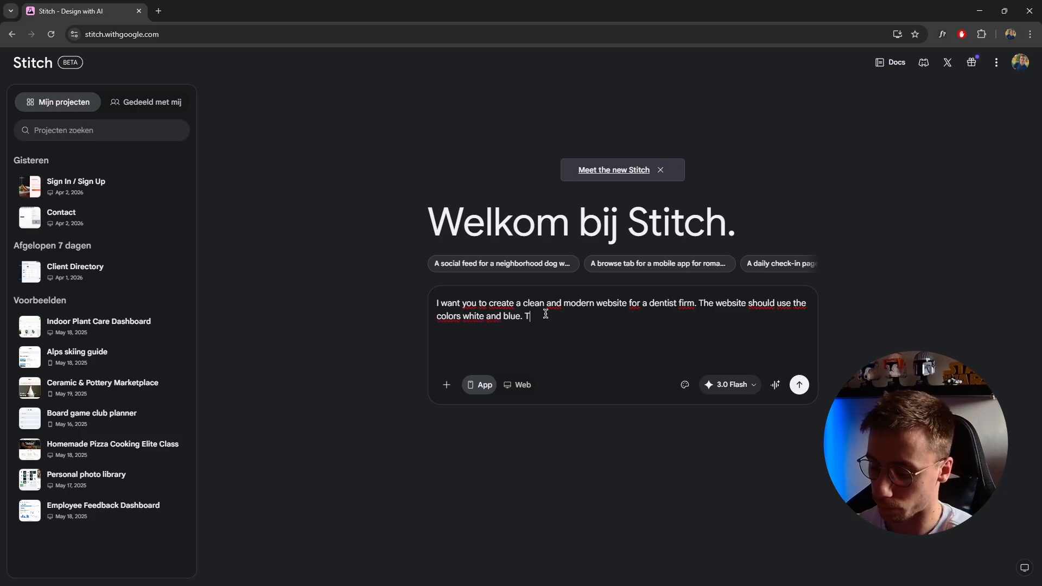
pyautogui.write('he ')
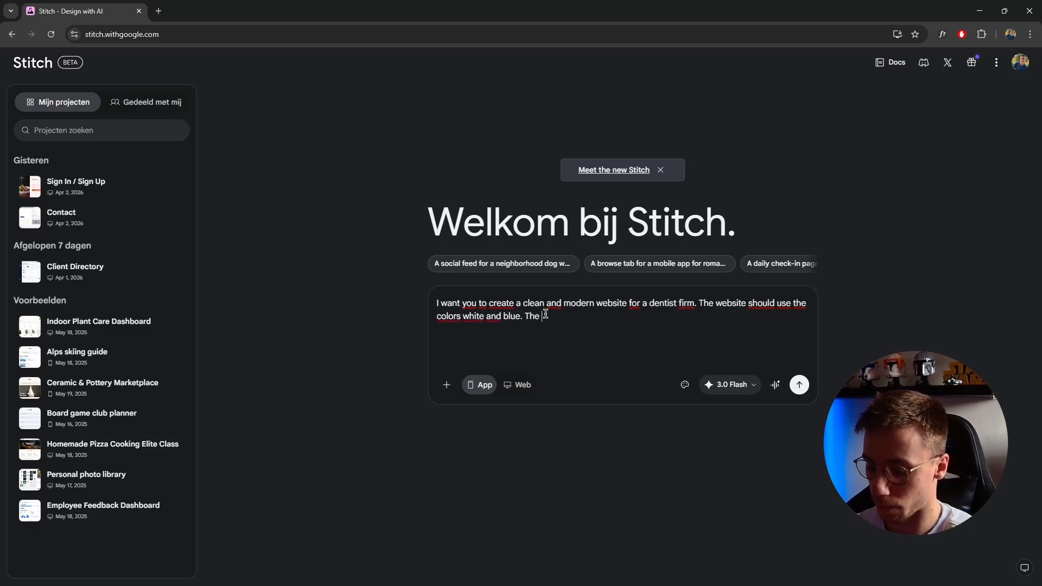
pyautogui.write('look and feel')
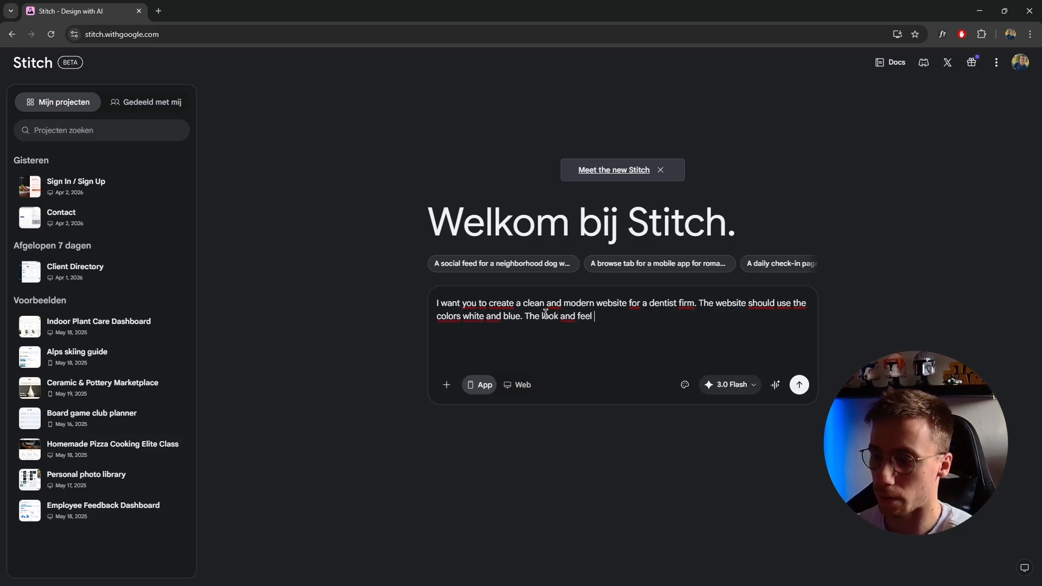
pyautogui.write(' must be modern and minim')
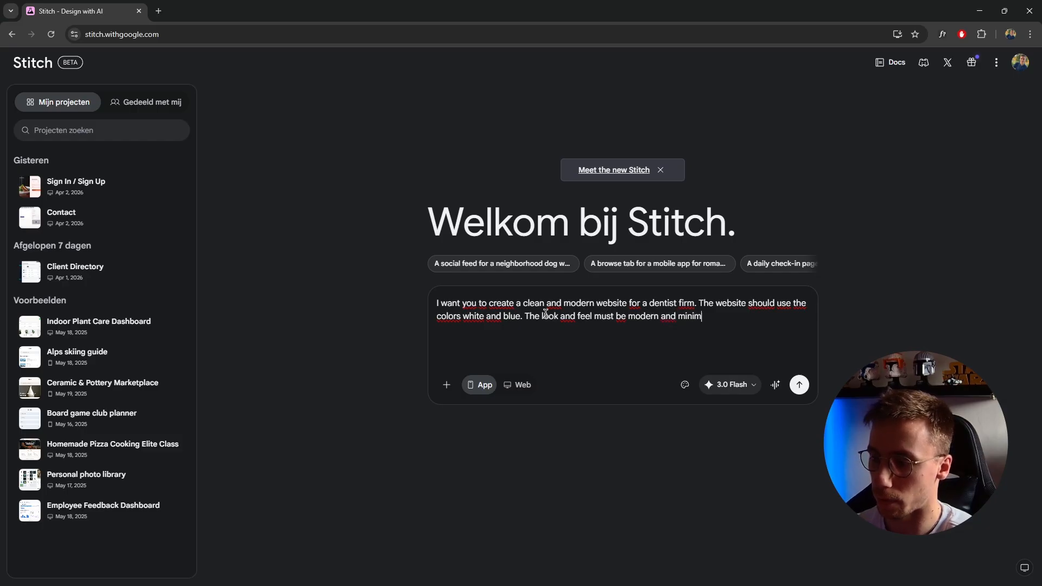
pyautogui.write('al. I want t')
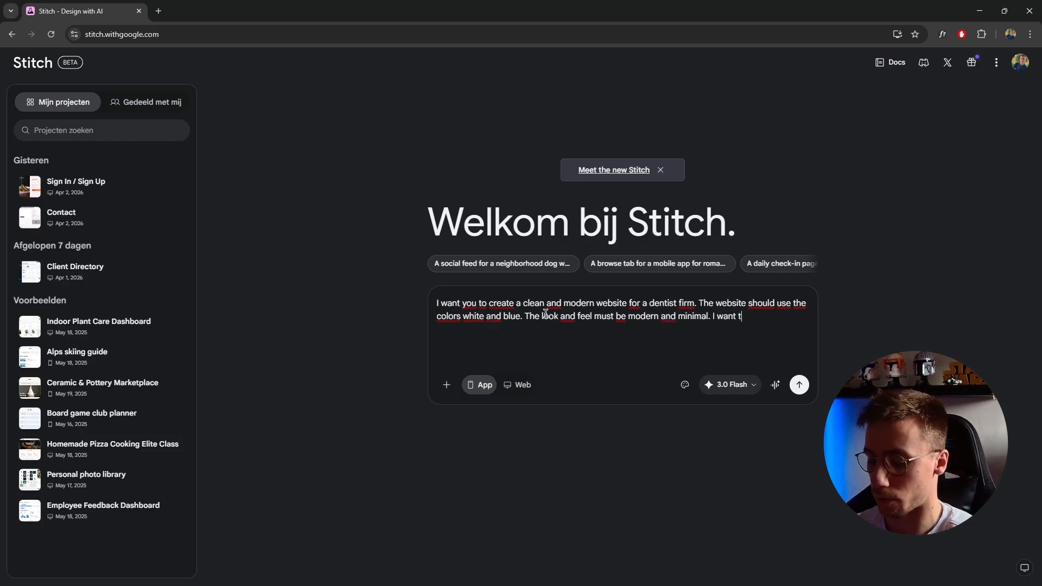
pyautogui.write('o have these pa')
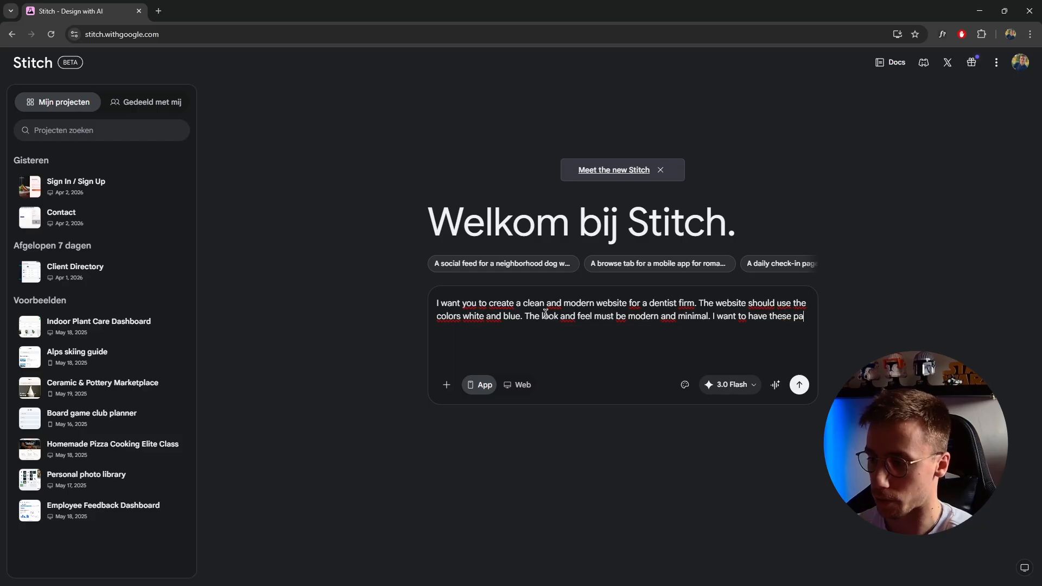
pyautogui.write('ges')
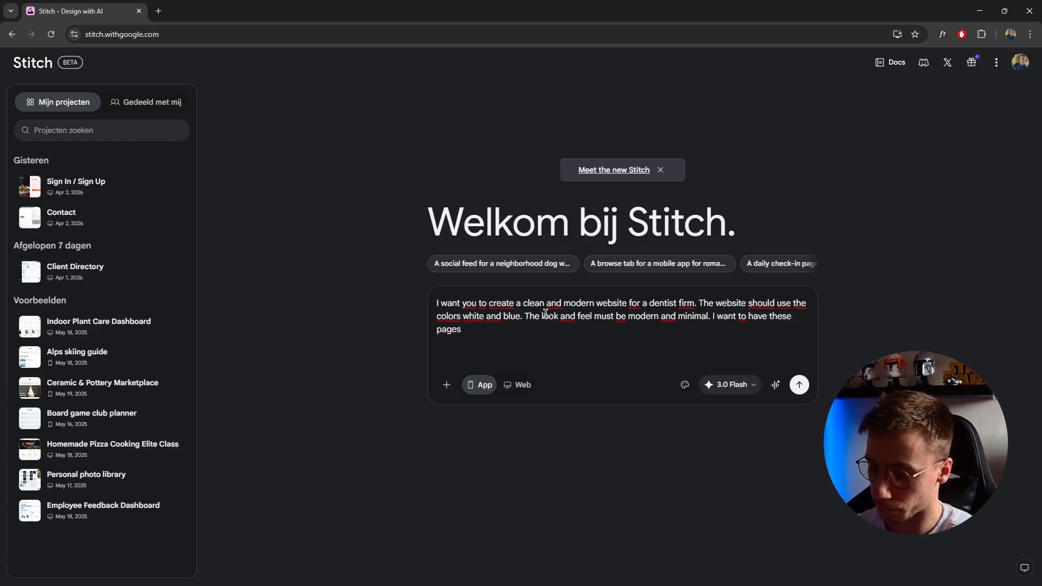
pyautogui.write(': Home, Services, A')
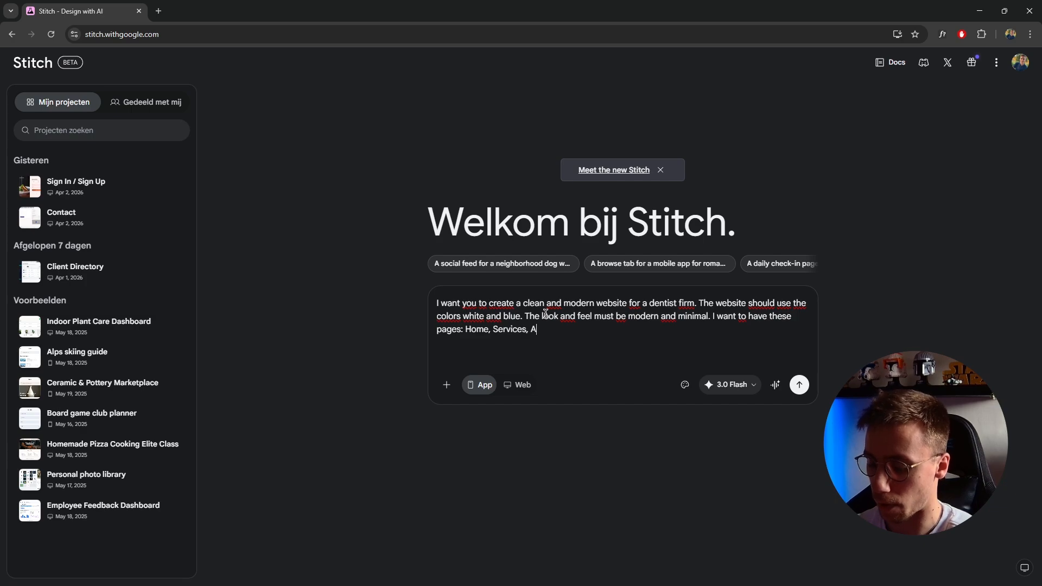
pyautogui.write('bout, Contact.')
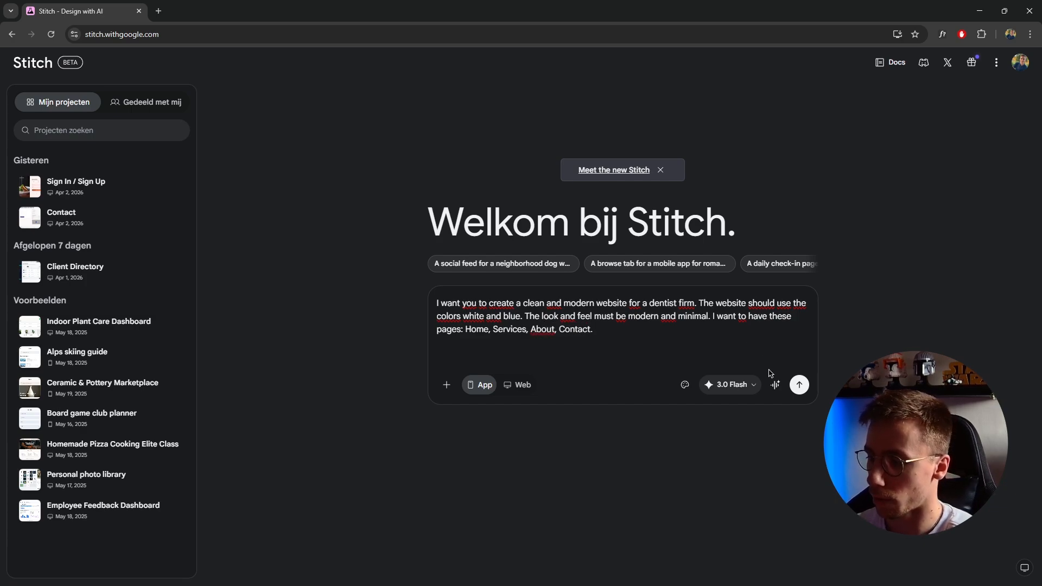
# Complete the prompt by requesting these pages: Home, Services, About, Contact and Pricing
pyautogui.moveTo(570, 302); pyautogui.dragTo(589, 317)
pyautogui.click(619, 330)
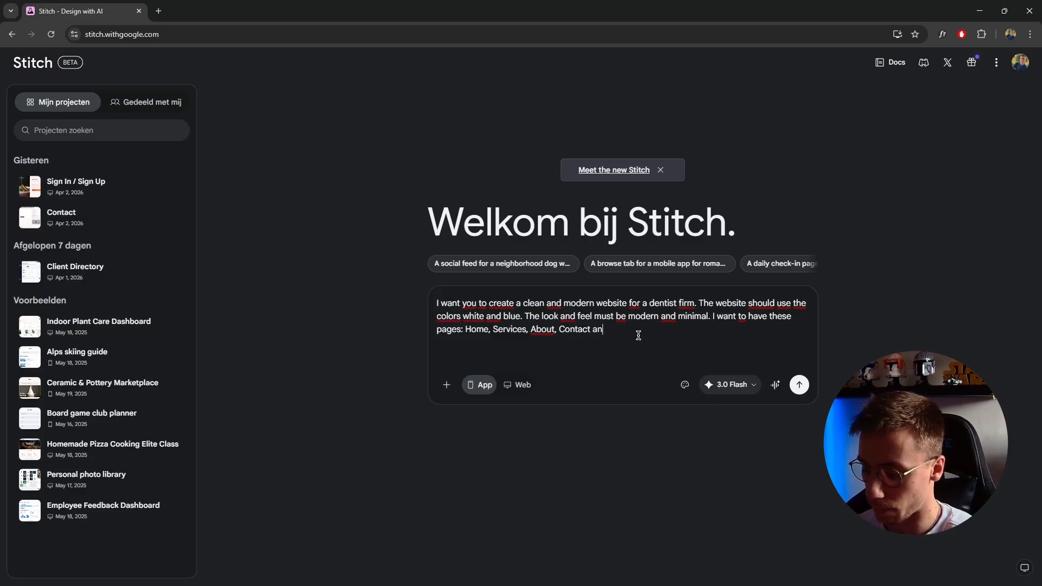
pyautogui.write('ricing.')
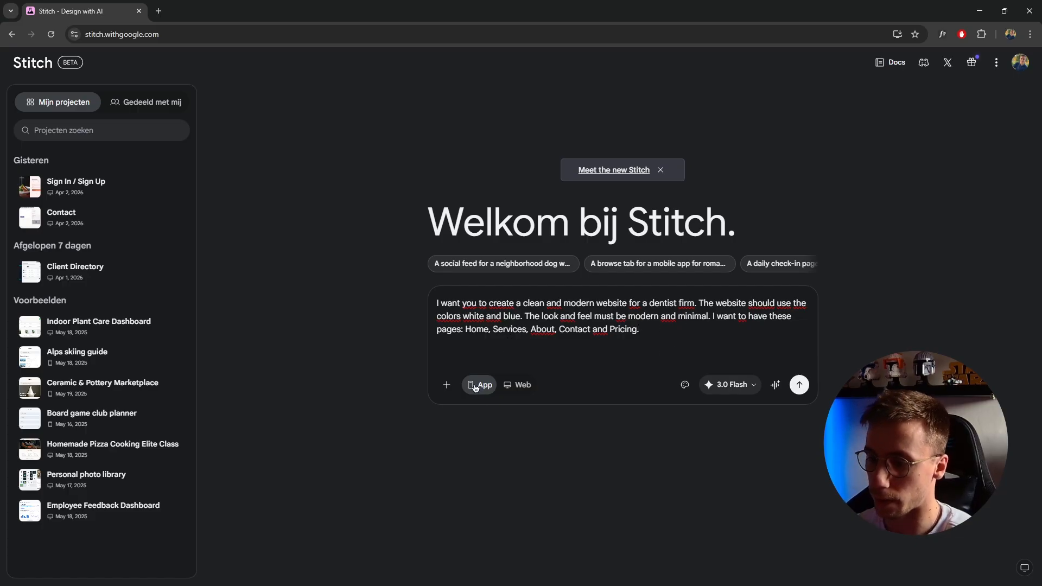
# Set the design type to Web and submit the prompt with the 3.0 Flash model
pyautogui.click(517, 385)
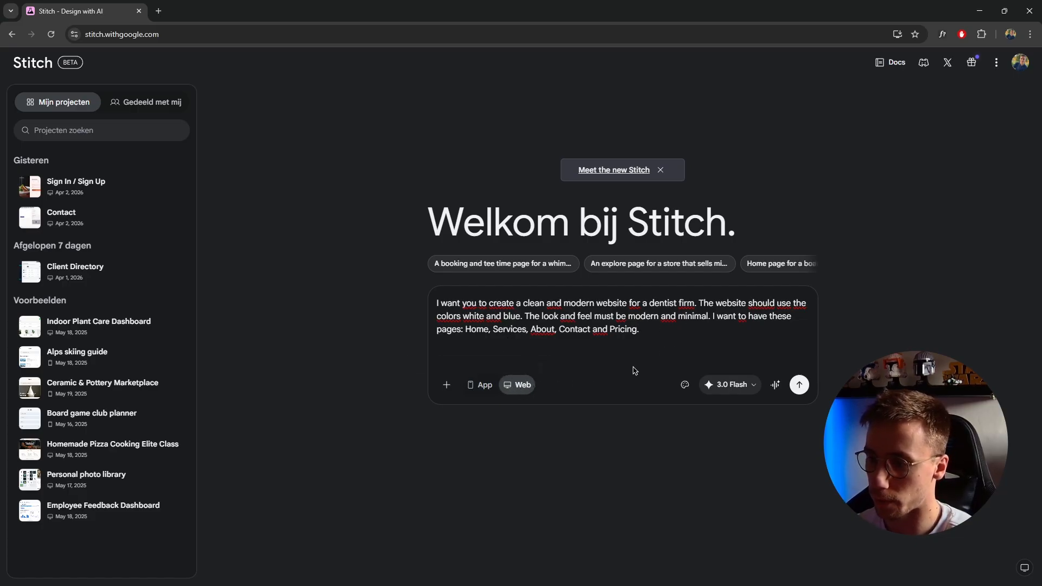
pyautogui.click(690, 390)
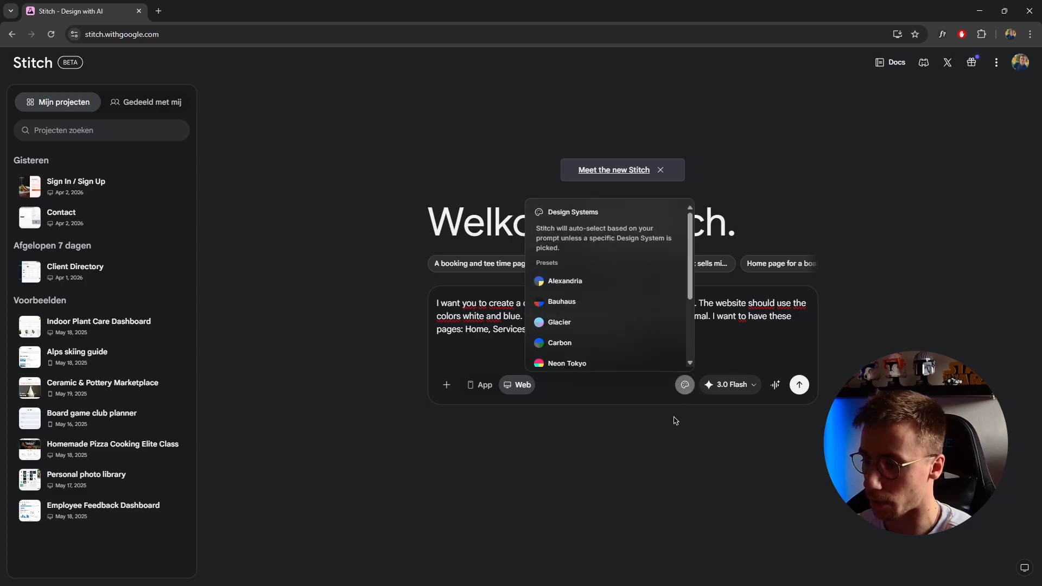
pyautogui.scroll(-2, 647, 313)
pyautogui.click(684, 385)
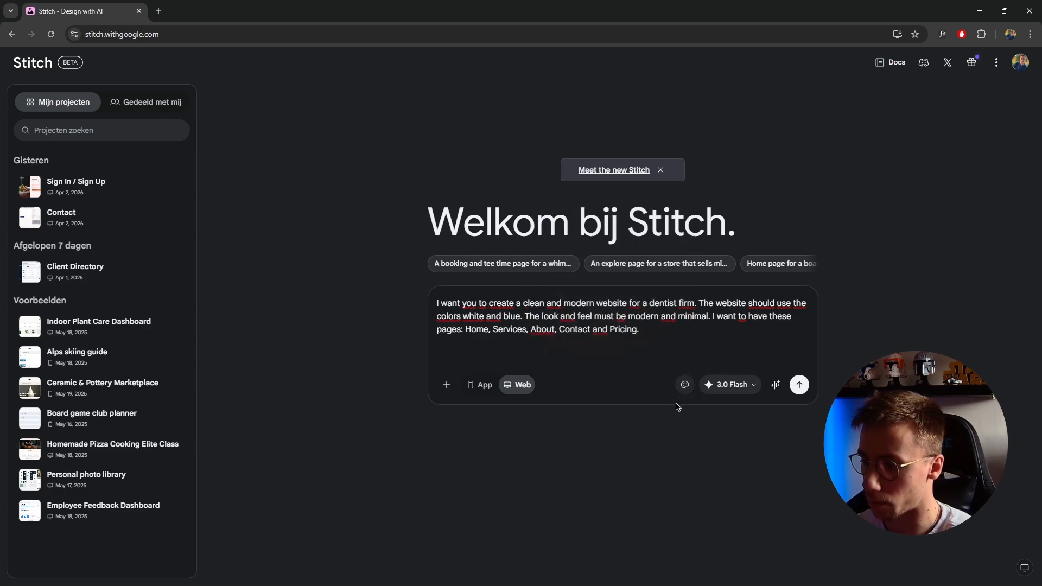
pyautogui.click(752, 387)
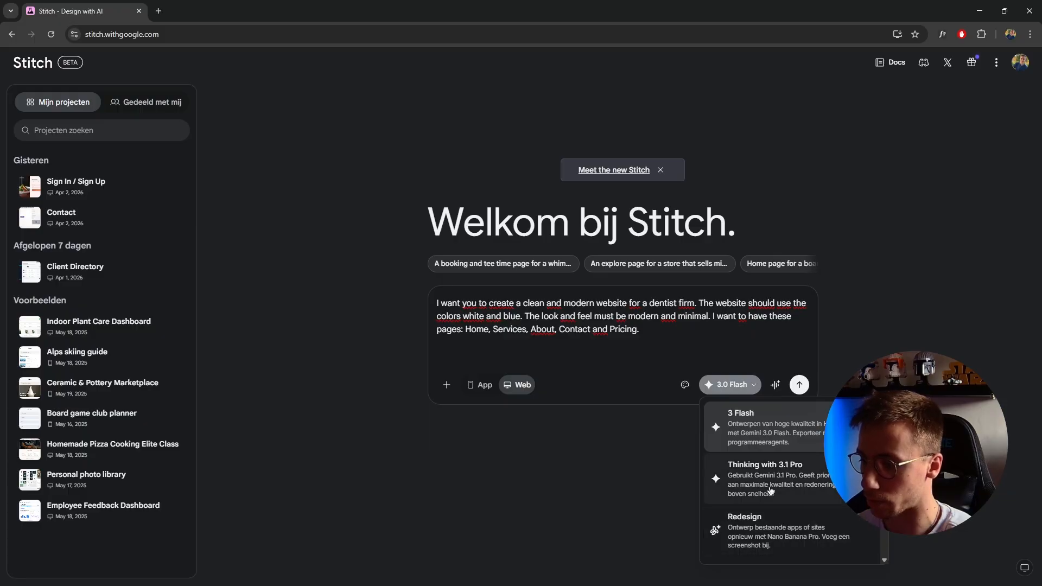
pyautogui.click(750, 385)
pyautogui.click(797, 385)
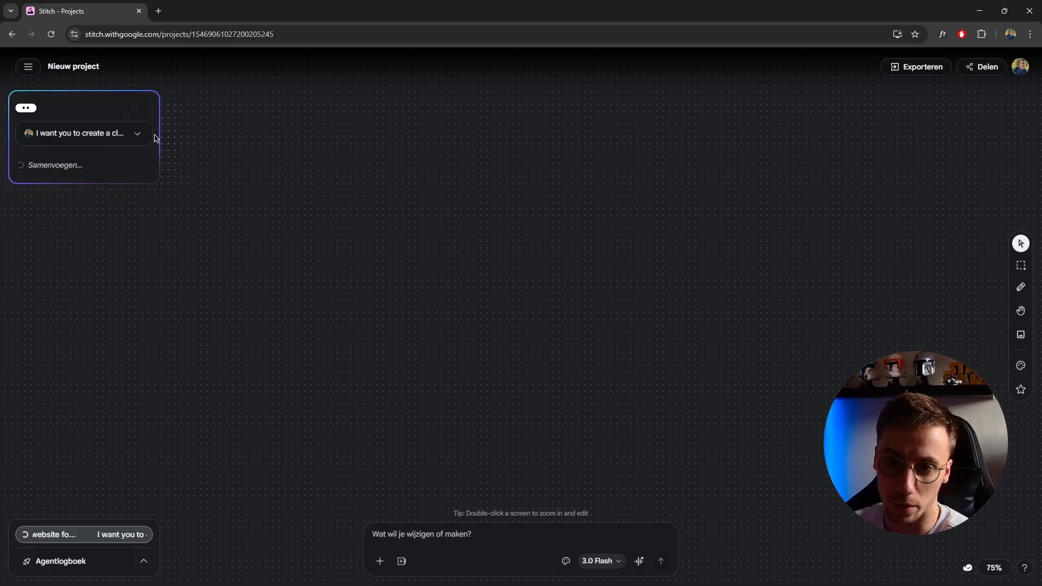
# Review the submitted prompt in full and look closely at the generated design system on the canvas
pyautogui.click(136, 134)
pyautogui.click(137, 249)
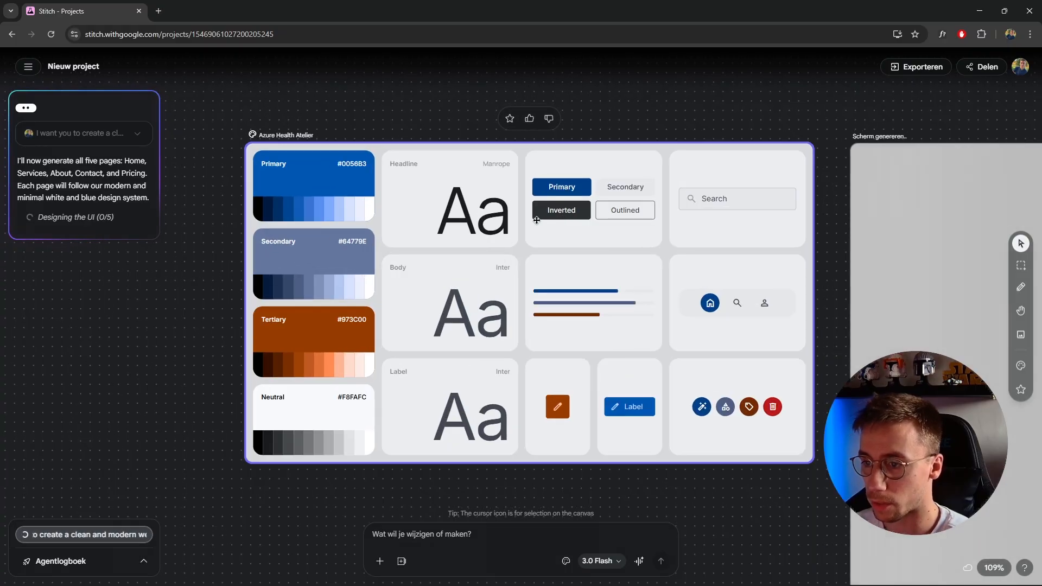
pyautogui.scroll(2, 536, 220)
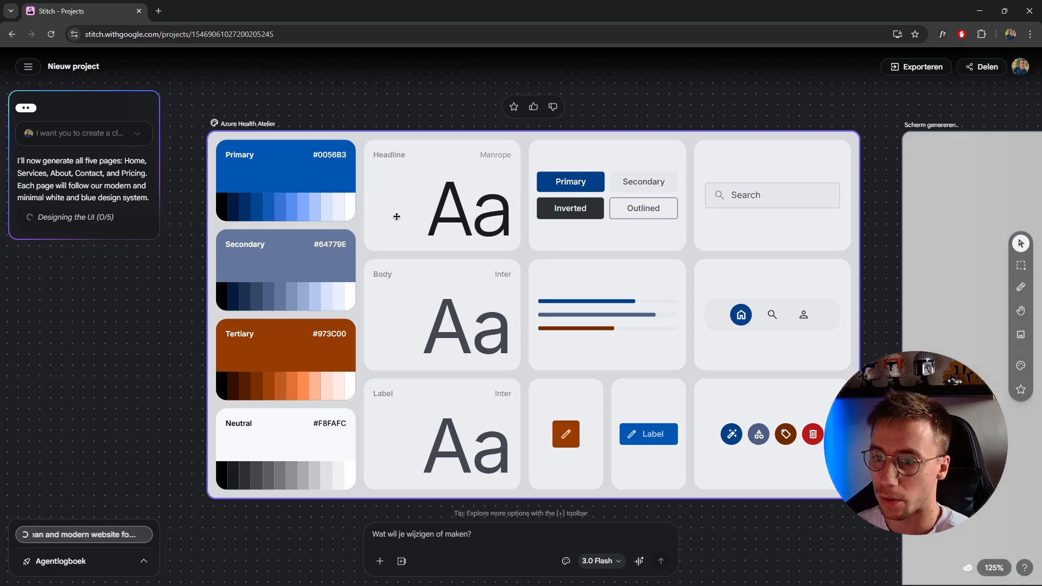
# Open the generated design system for editing, look at its DESIGN.md and return to its theme settings
pyautogui.click(287, 138)
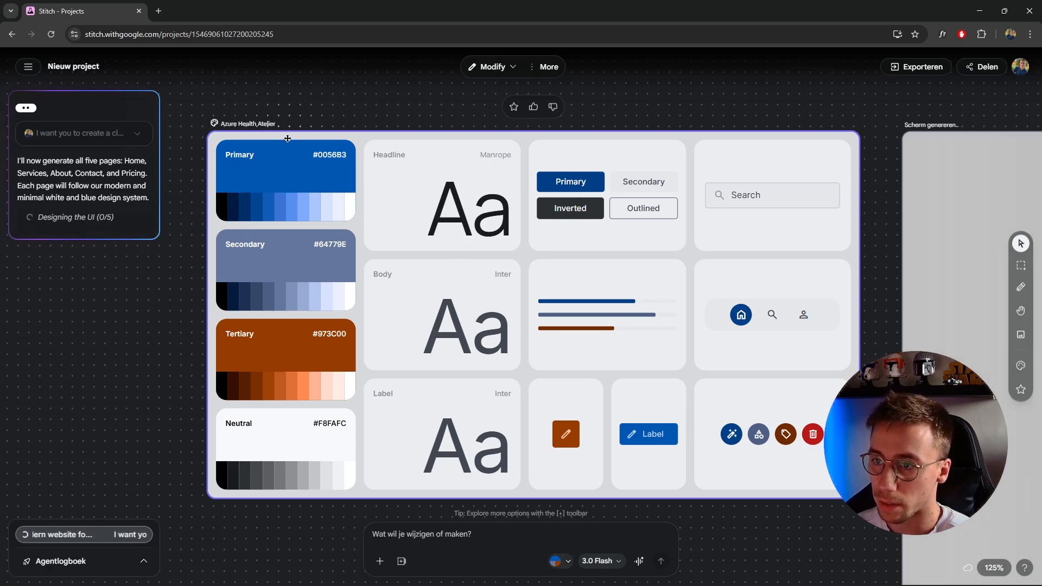
pyautogui.click(499, 68)
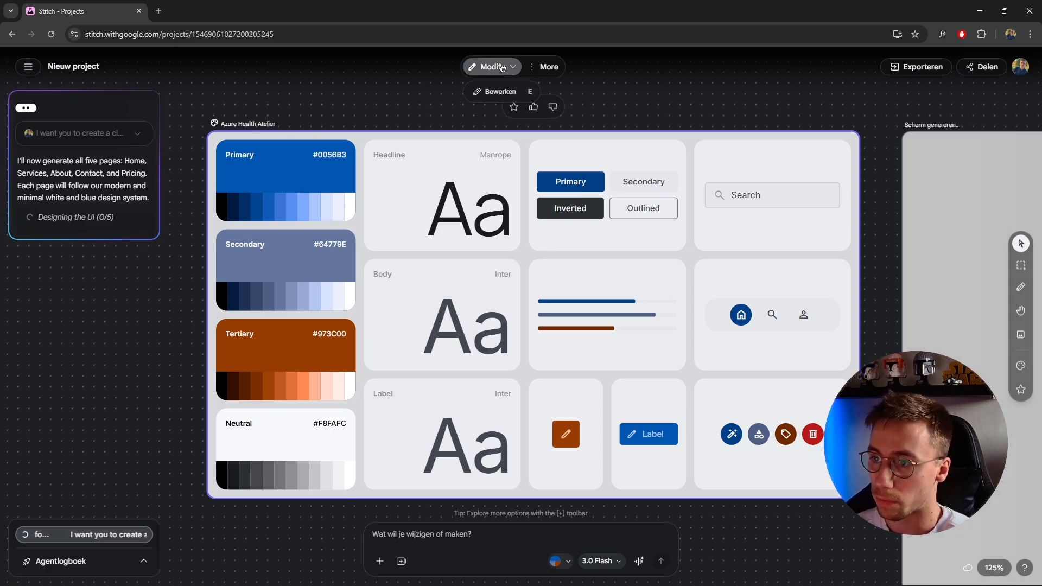
pyautogui.click(495, 97)
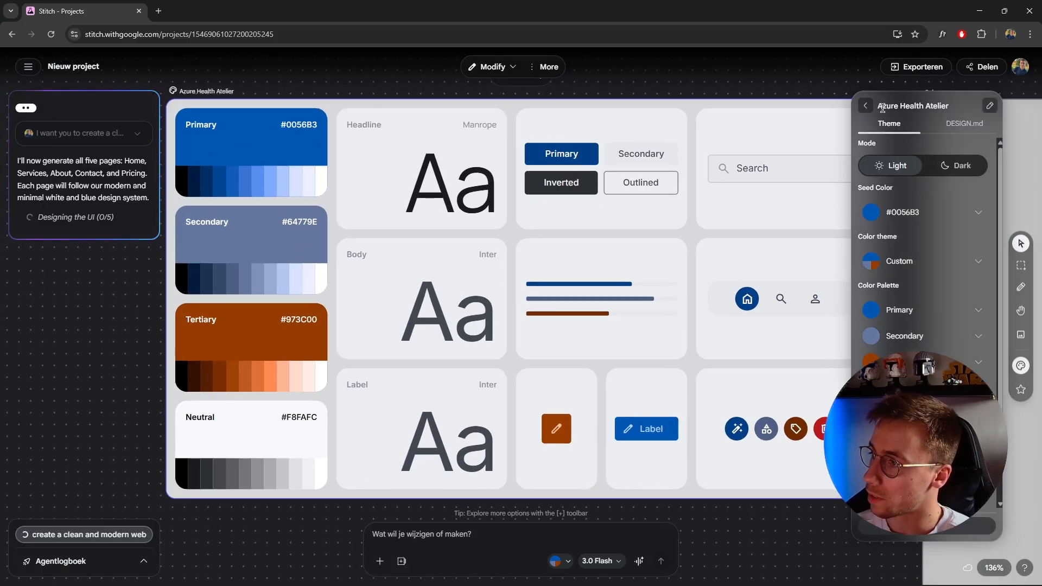
pyautogui.click(954, 124)
pyautogui.click(889, 123)
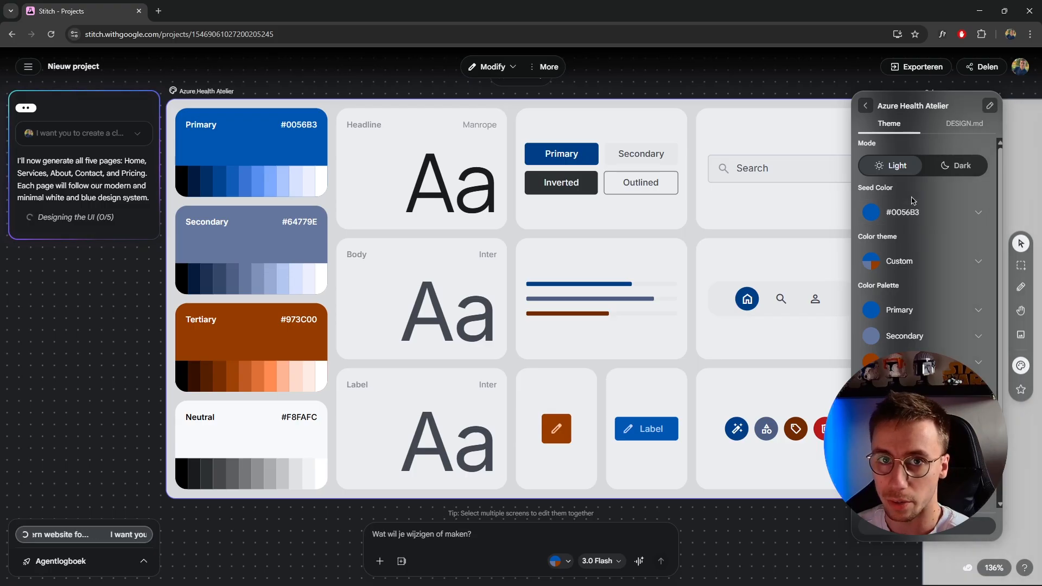
# Preview the design system in Dark mode and return it to Light mode
pyautogui.click(955, 166)
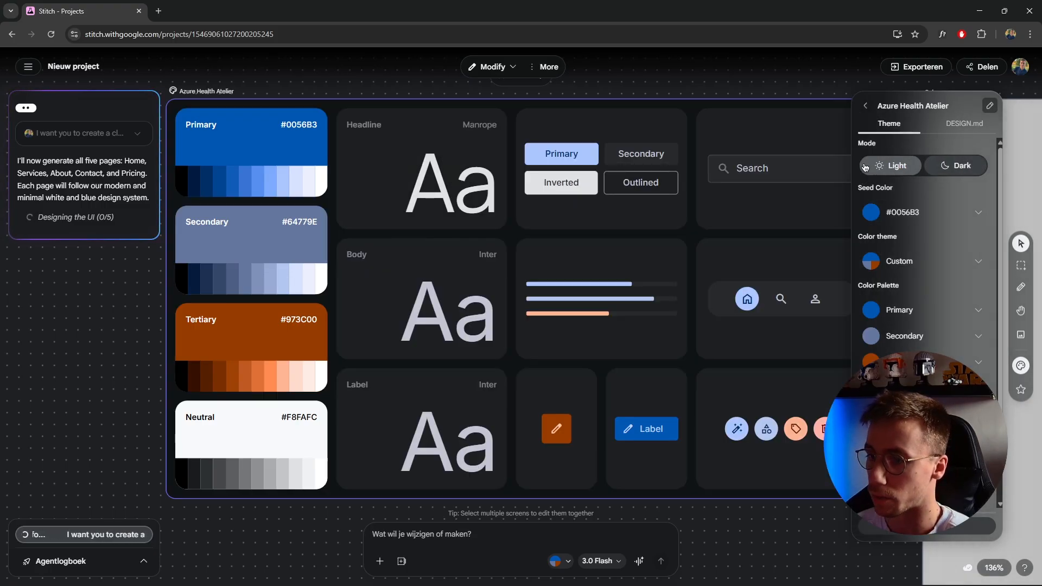
pyautogui.click(894, 166)
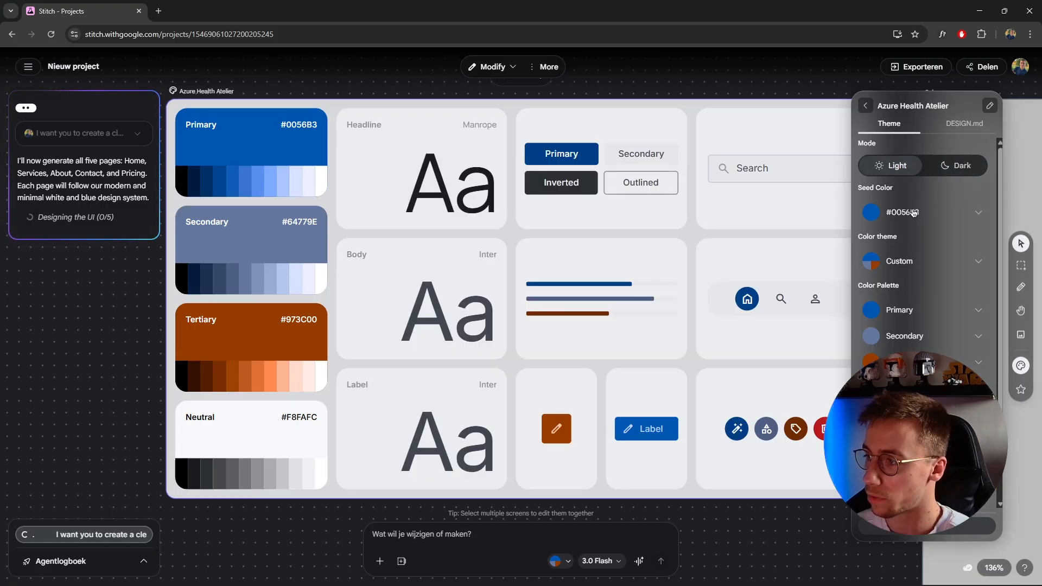
# Examine the seed color and color theme options of the design system without changing them
pyautogui.click(980, 212)
pyautogui.click(980, 212)
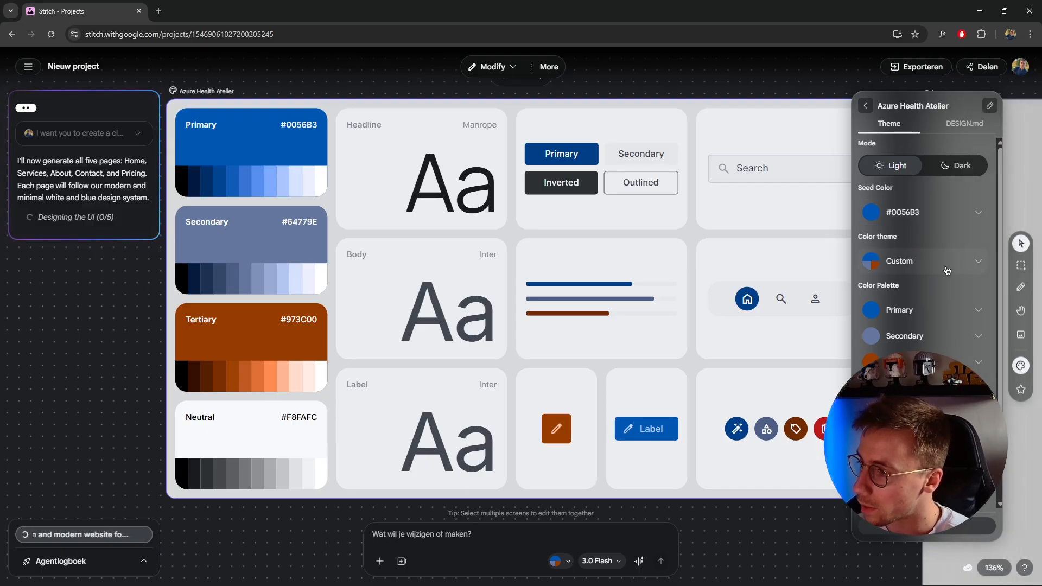
pyautogui.click(967, 268)
pyautogui.moveTo(981, 295); pyautogui.dragTo(981, 272)
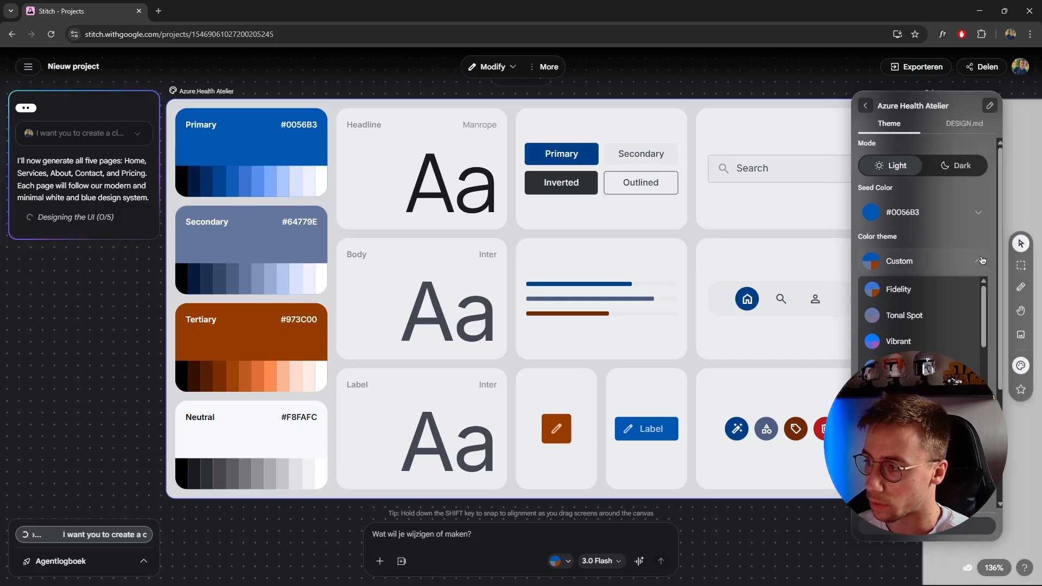
pyautogui.click(968, 272)
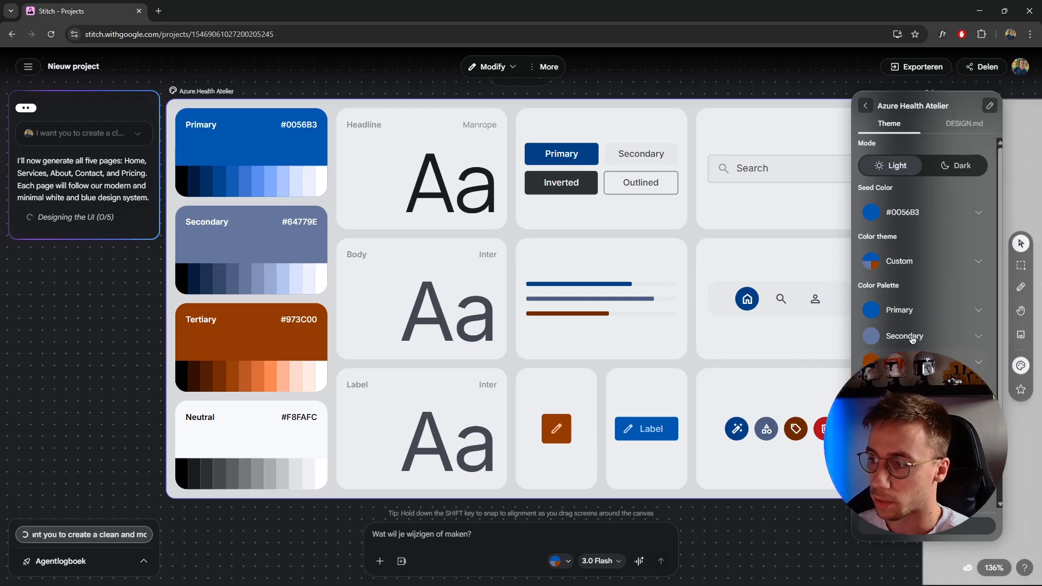
# Look over the design system's color palette, read through its DESIGN.md guidelines, and close the design system settings
pyautogui.scroll(-1, 923, 271)
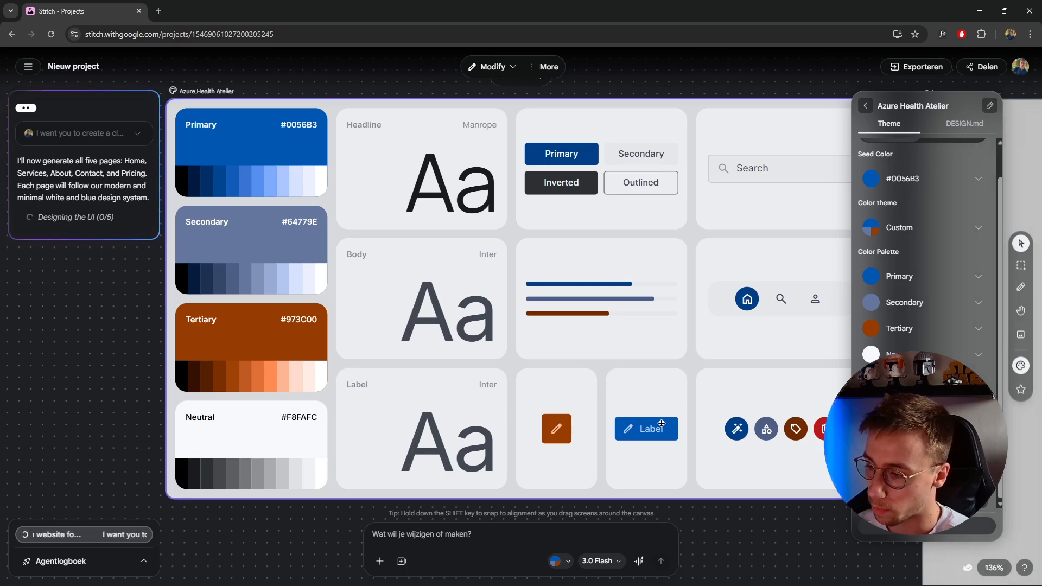
pyautogui.click(964, 123)
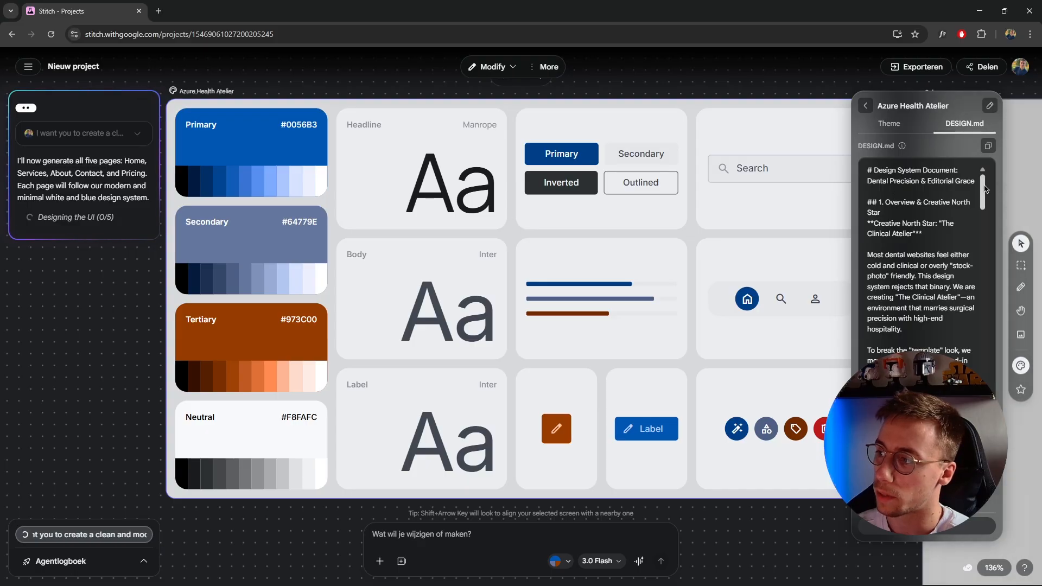
pyautogui.moveTo(982, 190); pyautogui.dragTo(979, 429)
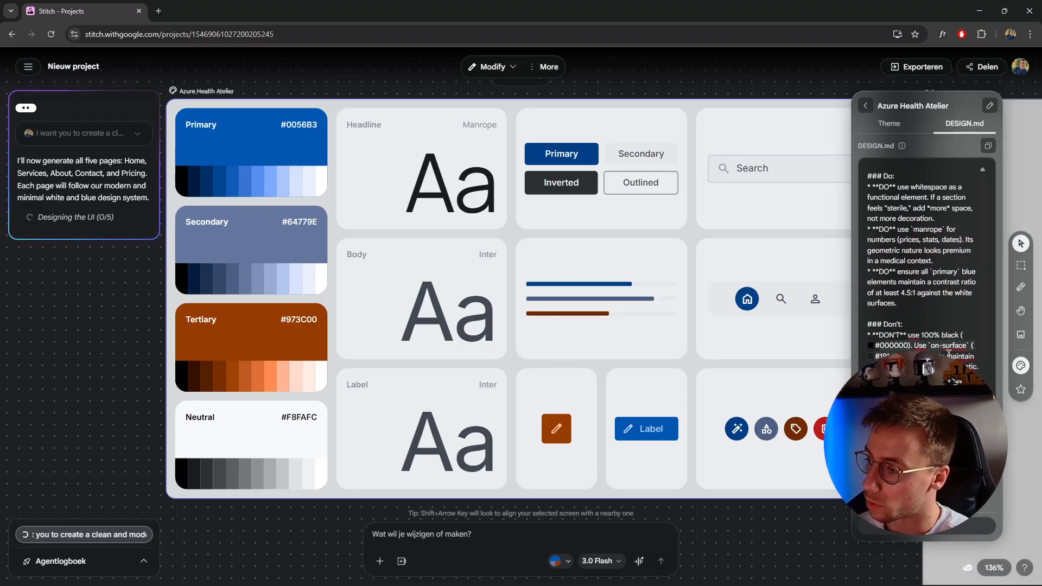
pyautogui.scroll(5, 948, 334)
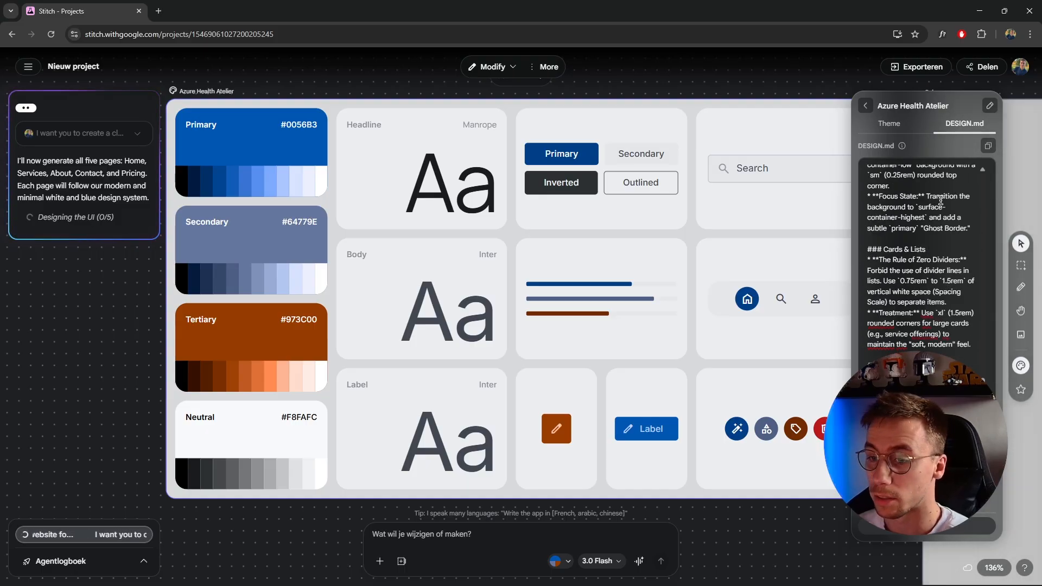
pyautogui.click(865, 105)
# Look over the page screens being generated beside the design system on the canvas
pyautogui.moveTo(798, 91); pyautogui.dragTo(542, 85)
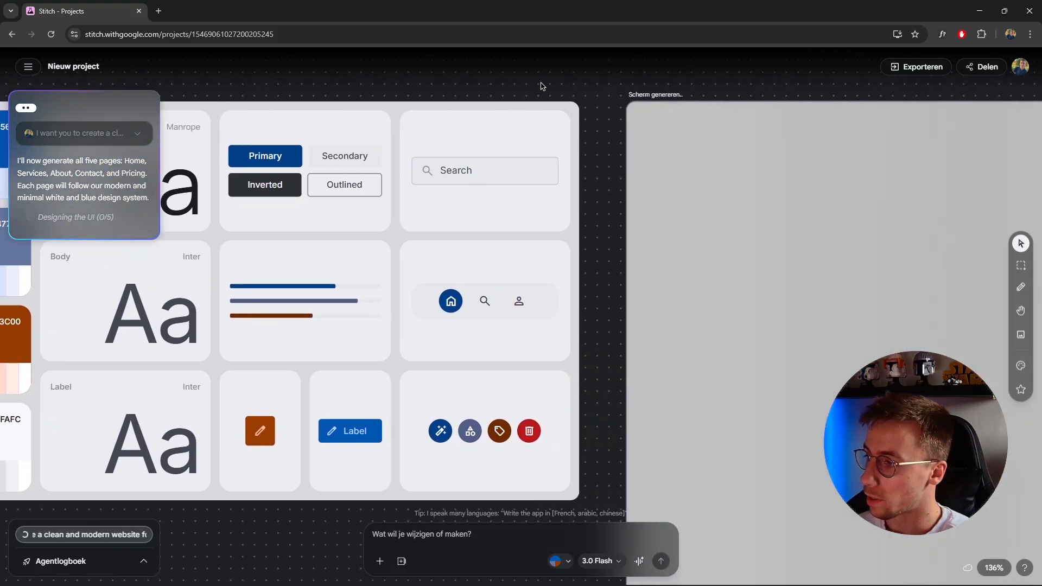
pyautogui.scroll(-3, 570, 140)
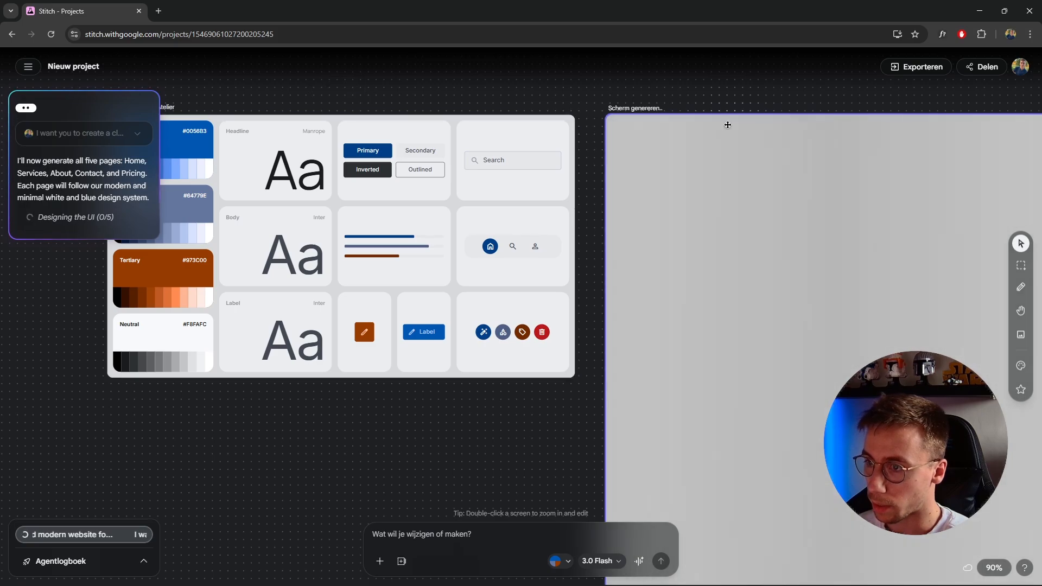
pyautogui.moveTo(723, 123); pyautogui.dragTo(514, 102)
pyautogui.scroll(-3, 490, 100)
pyautogui.scroll(-1, 573, 119)
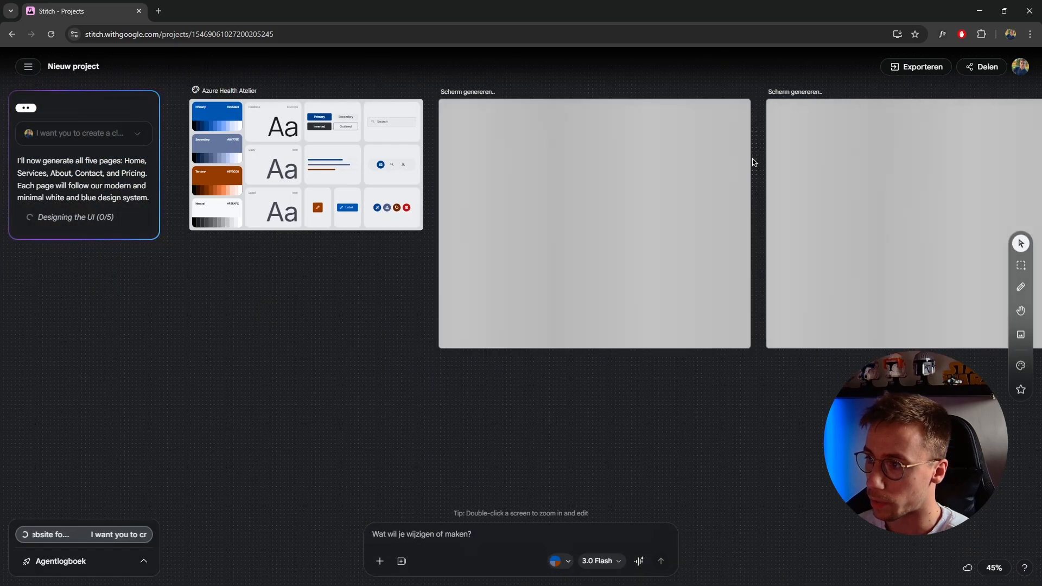
pyautogui.moveTo(733, 167); pyautogui.dragTo(406, 170)
pyautogui.moveTo(687, 196); pyautogui.dragTo(576, 249)
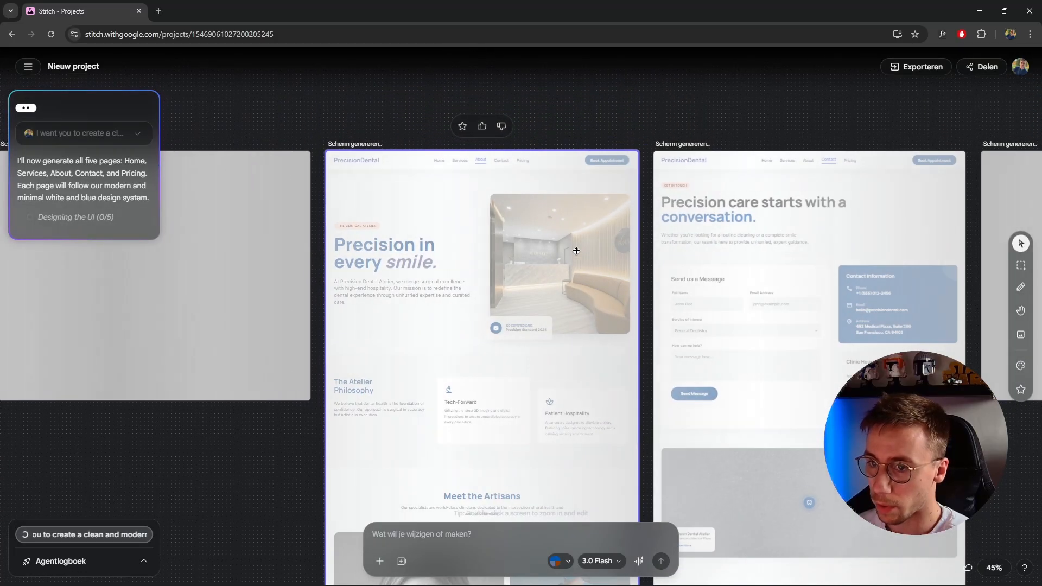
pyautogui.moveTo(773, 219); pyautogui.dragTo(814, 205)
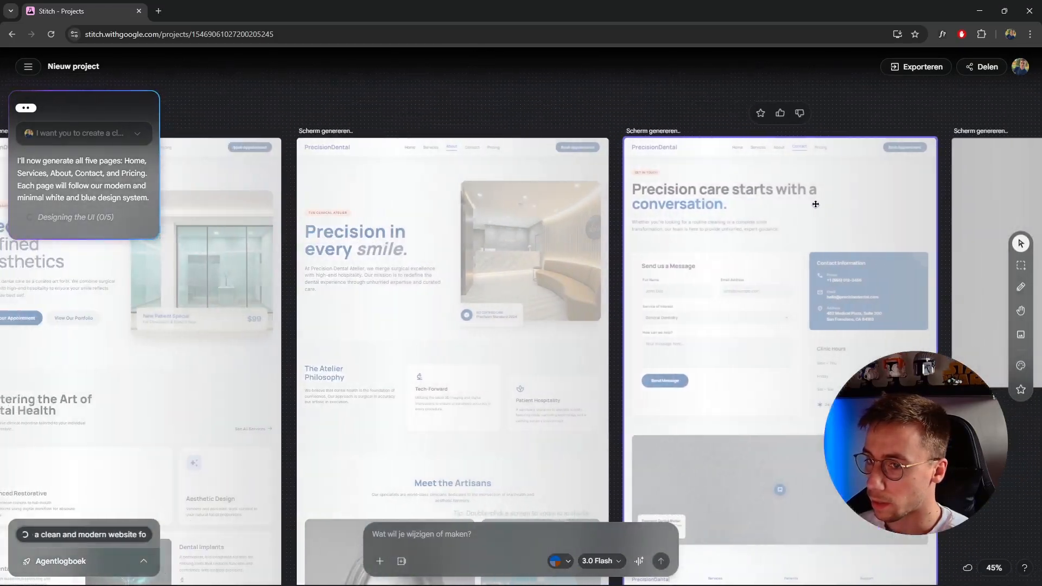
pyautogui.moveTo(572, 205); pyautogui.dragTo(601, 195)
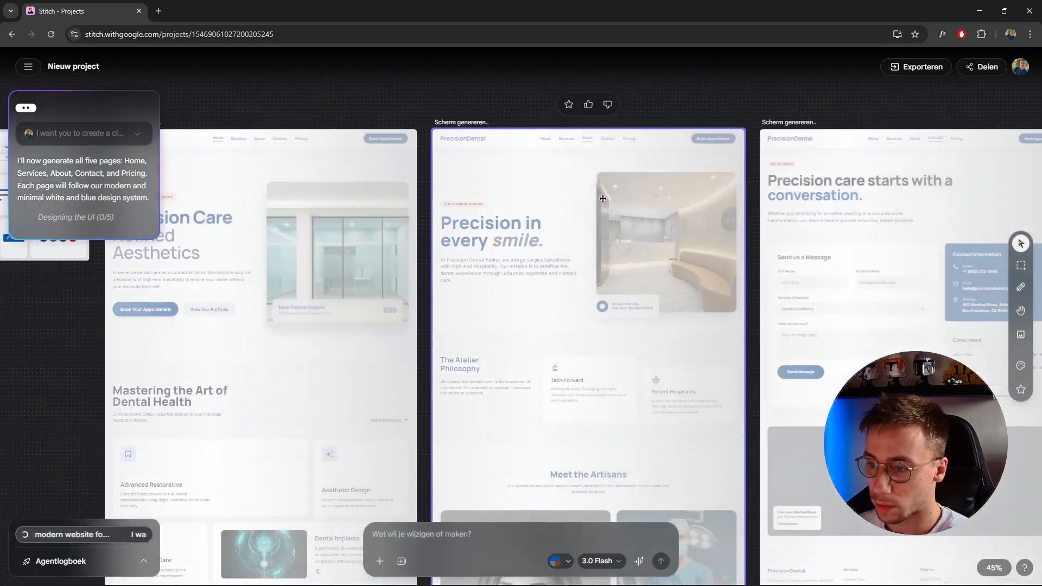
pyautogui.moveTo(855, 206); pyautogui.dragTo(552, 187)
pyautogui.moveTo(868, 190); pyautogui.dragTo(902, 194)
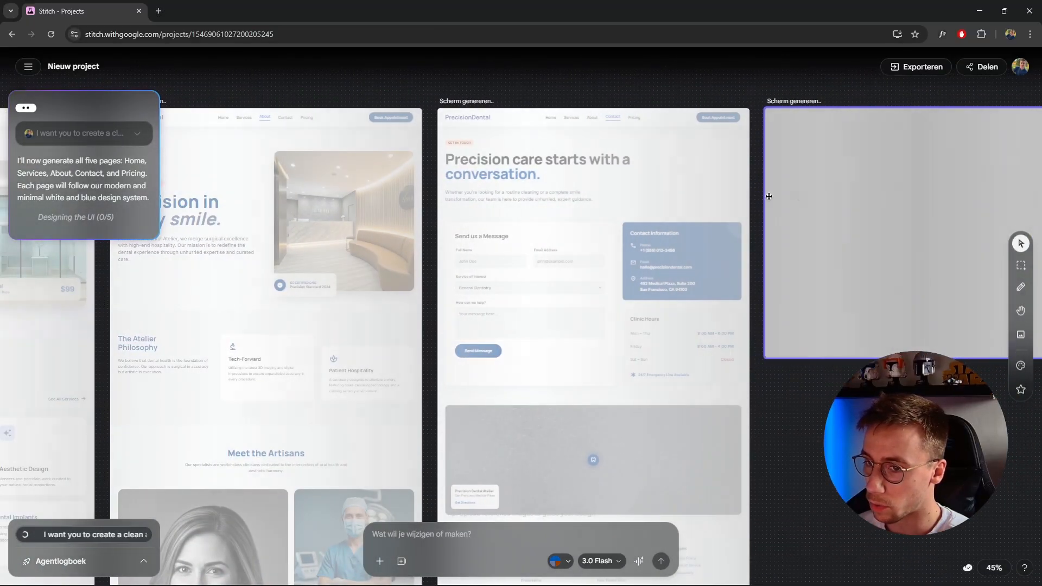
pyautogui.moveTo(572, 191); pyautogui.dragTo(807, 192)
pyautogui.moveTo(640, 210); pyautogui.dragTo(658, 184)
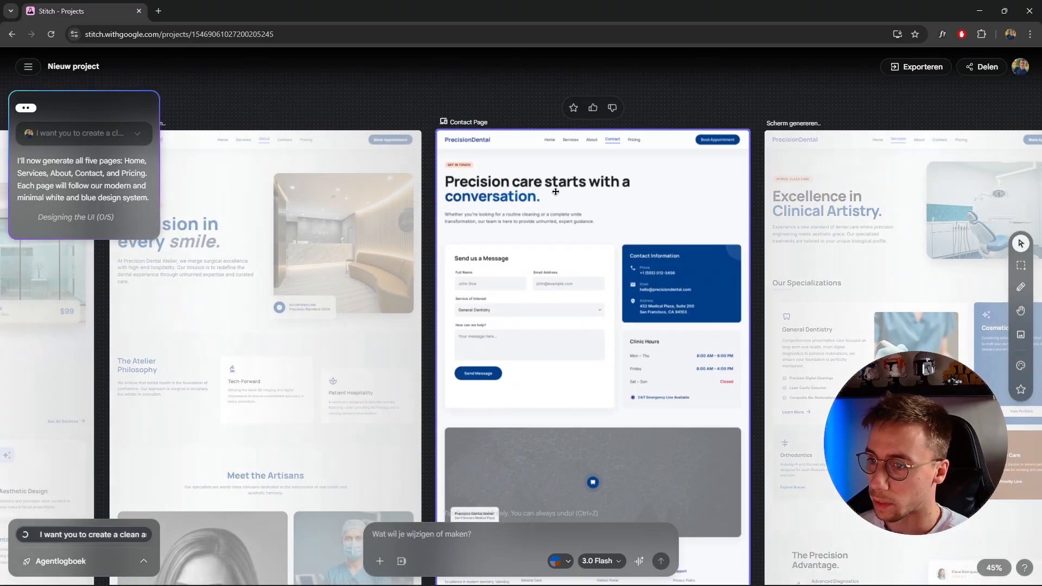
# Examine the generated Contact page from its header and message form through the map to the footer
pyautogui.scroll(4, 549, 197)
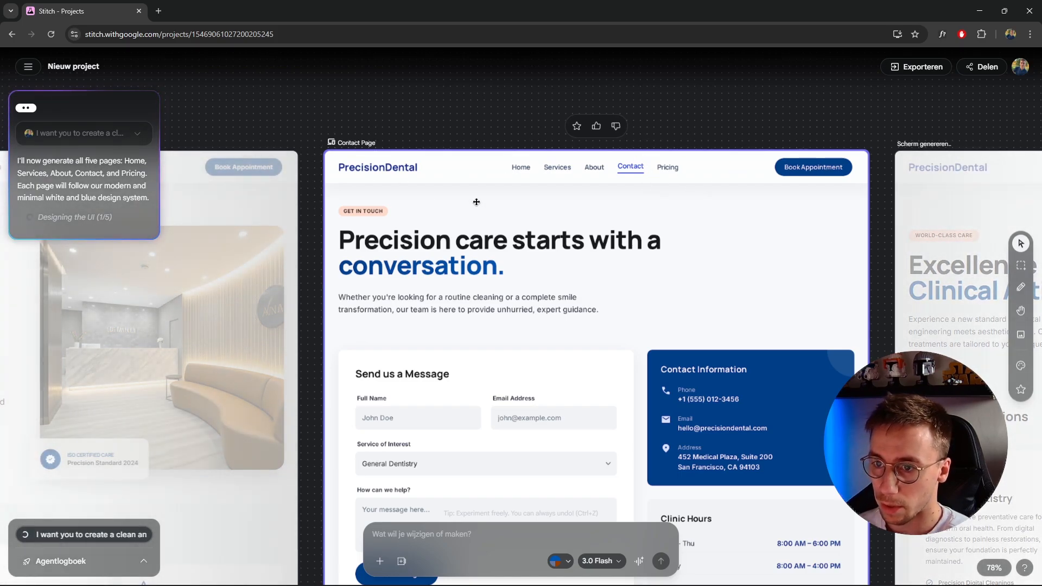
pyautogui.scroll(-2, 475, 202)
pyautogui.scroll(-4, 380, 168)
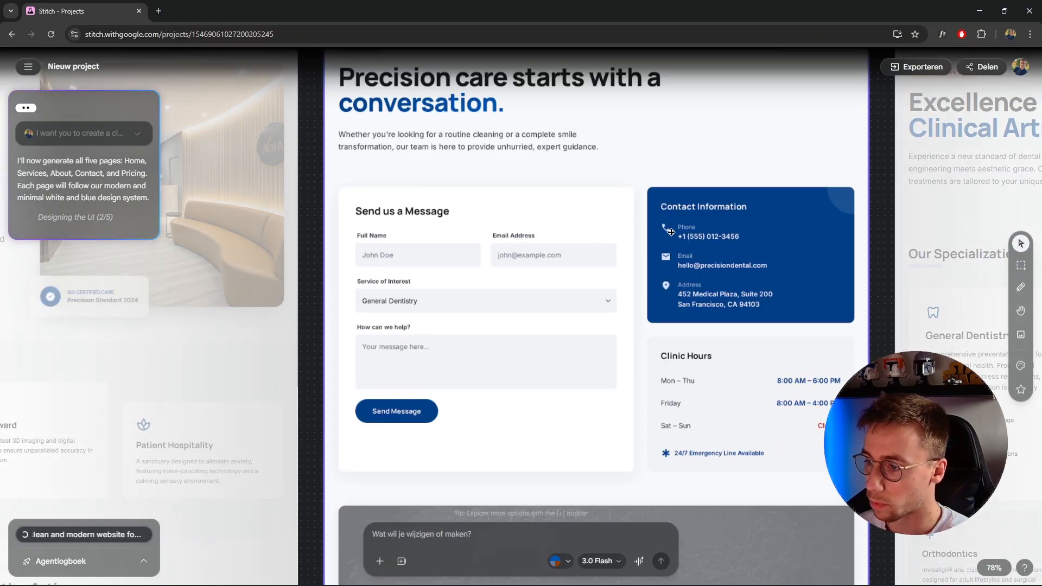
pyautogui.scroll(-3, 670, 233)
pyautogui.scroll(-2, 716, 230)
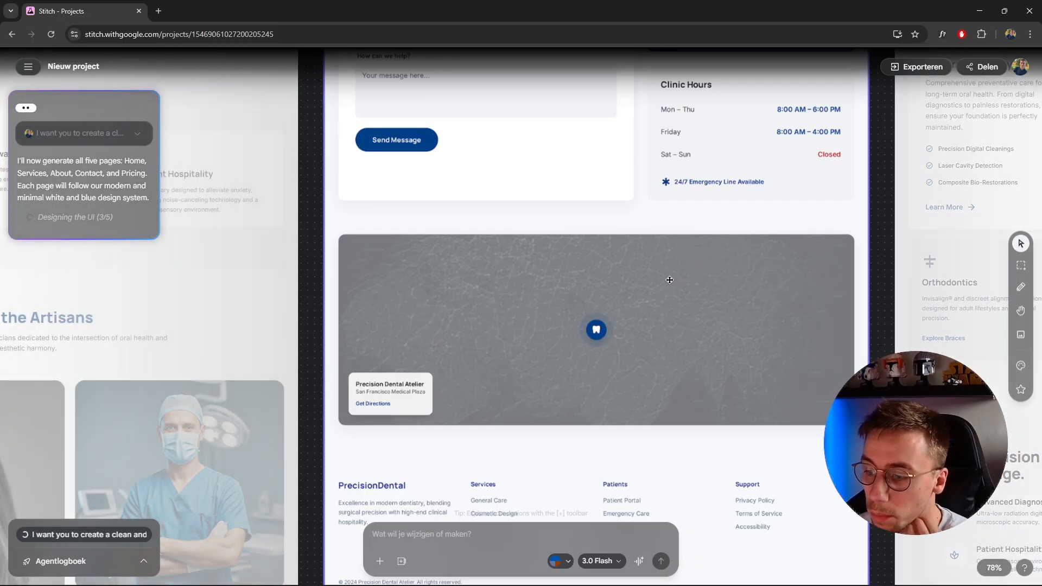
pyautogui.scroll(-4, 667, 279)
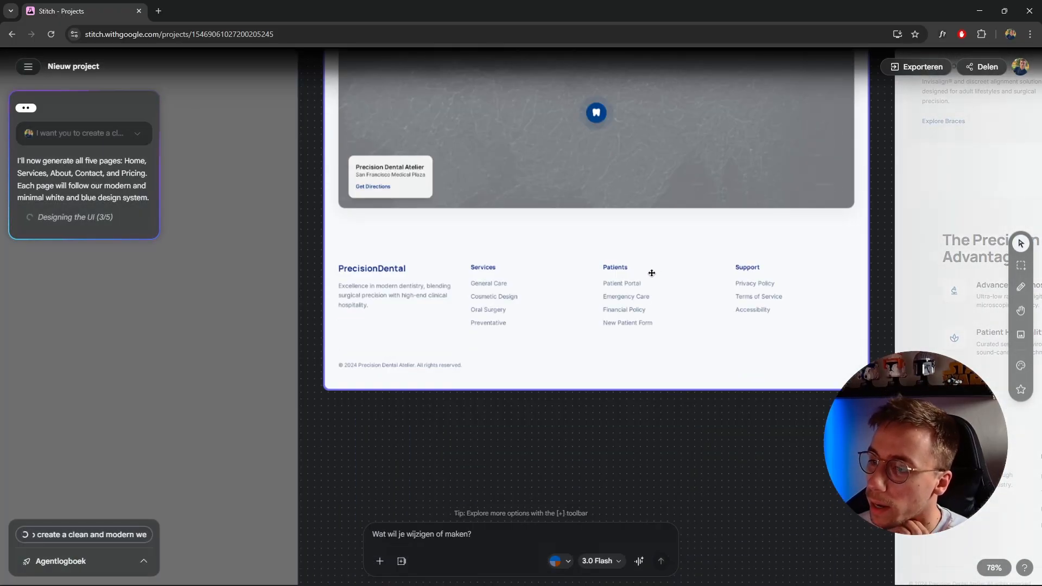
pyautogui.scroll(2, 613, 291)
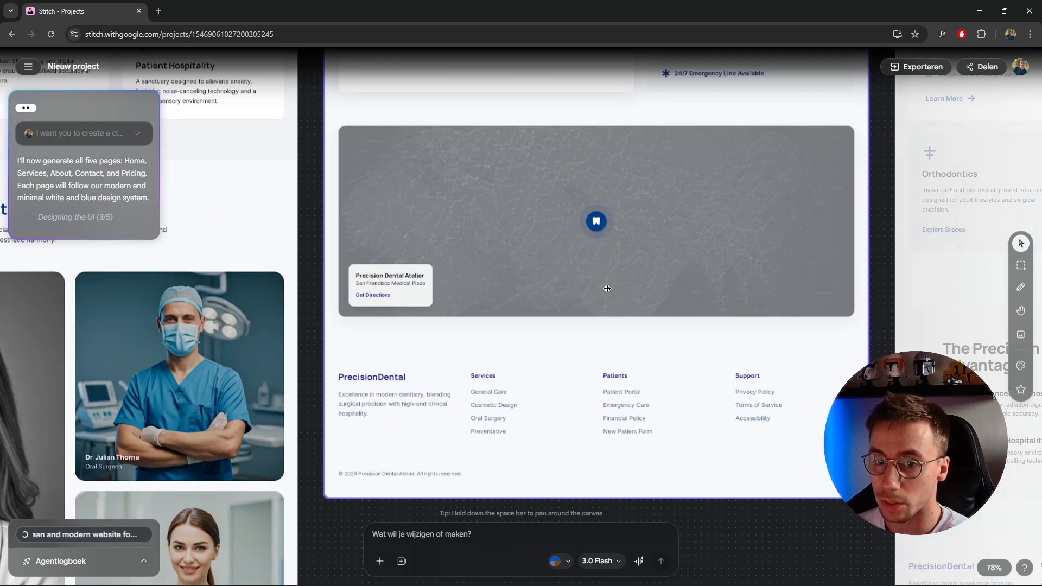
pyautogui.scroll(10, 597, 344)
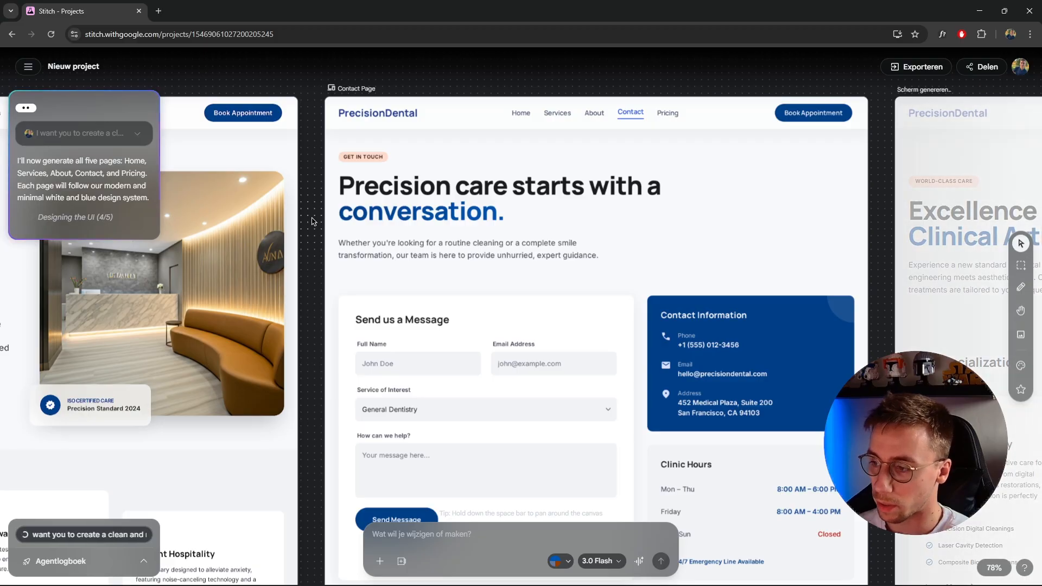
pyautogui.scroll(-2, 313, 221)
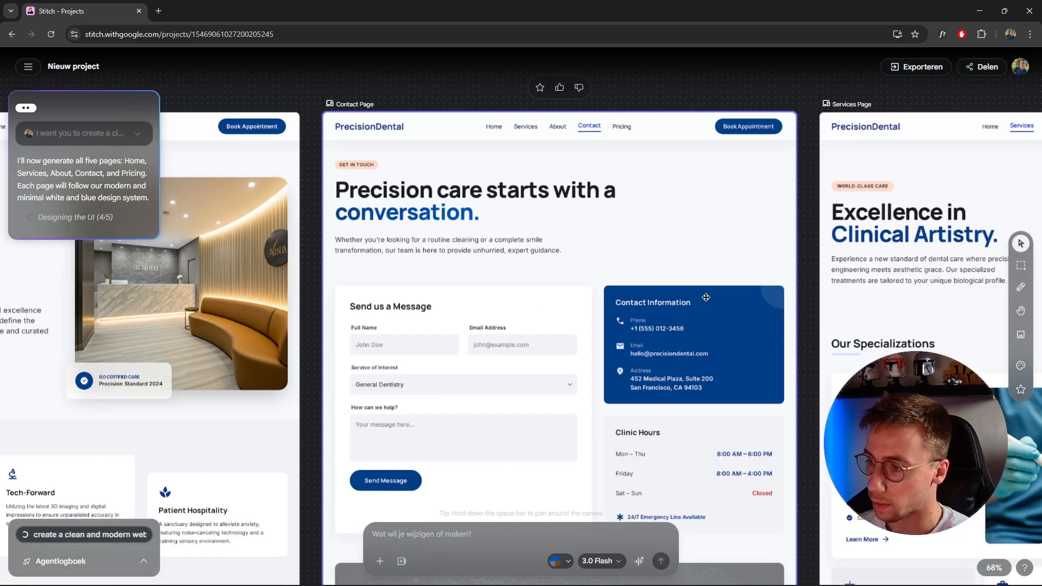
pyautogui.click(706, 298)
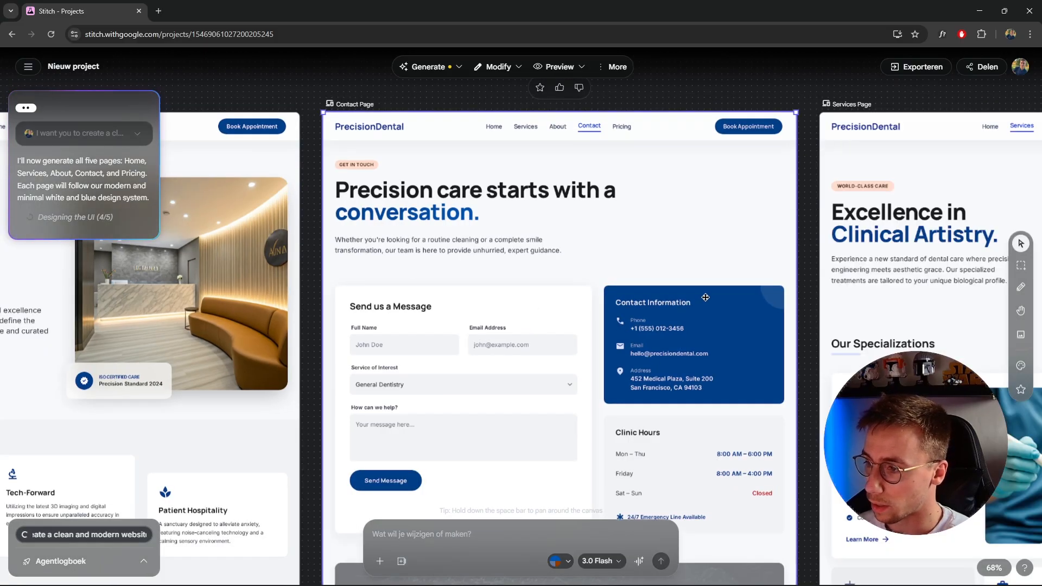
pyautogui.click(335, 84)
# Examine the generated Home page from the hero through the service cards, testimonial and statistics to the footer
pyautogui.scroll(-7, 449, 193)
pyautogui.moveTo(374, 223); pyautogui.dragTo(820, 221)
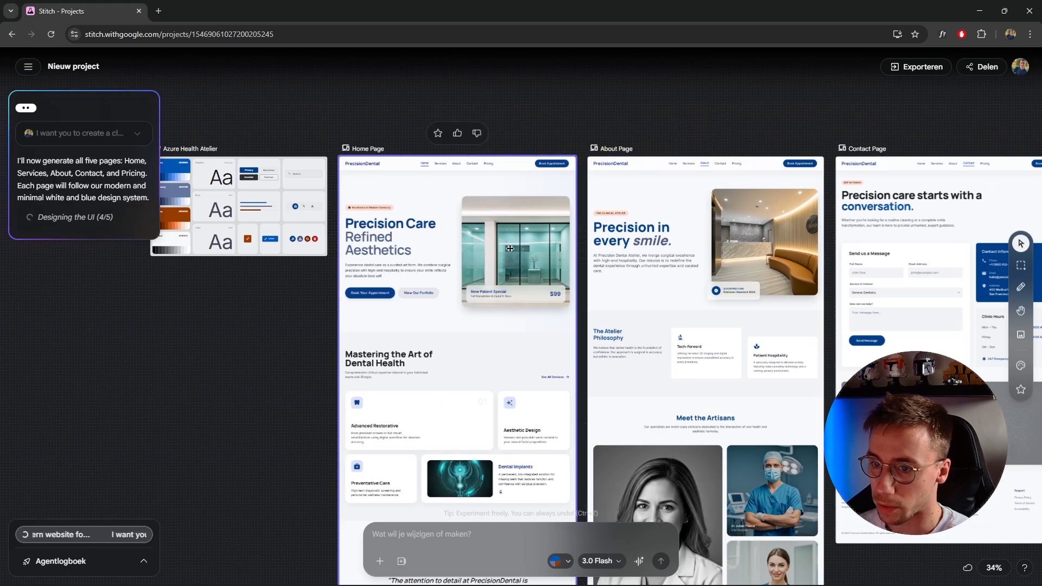
pyautogui.scroll(8, 443, 233)
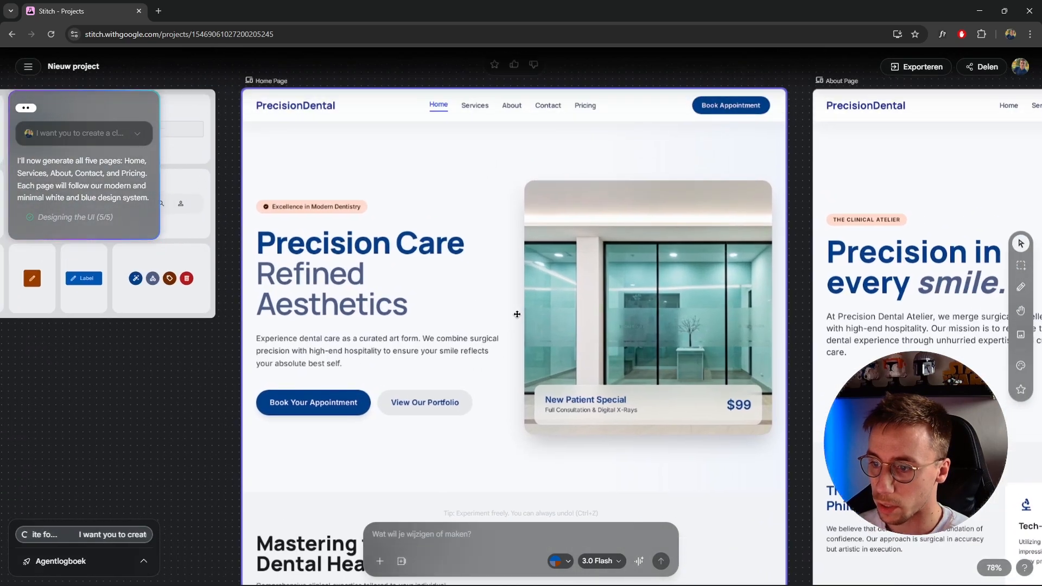
pyautogui.moveTo(517, 314); pyautogui.dragTo(498, 305)
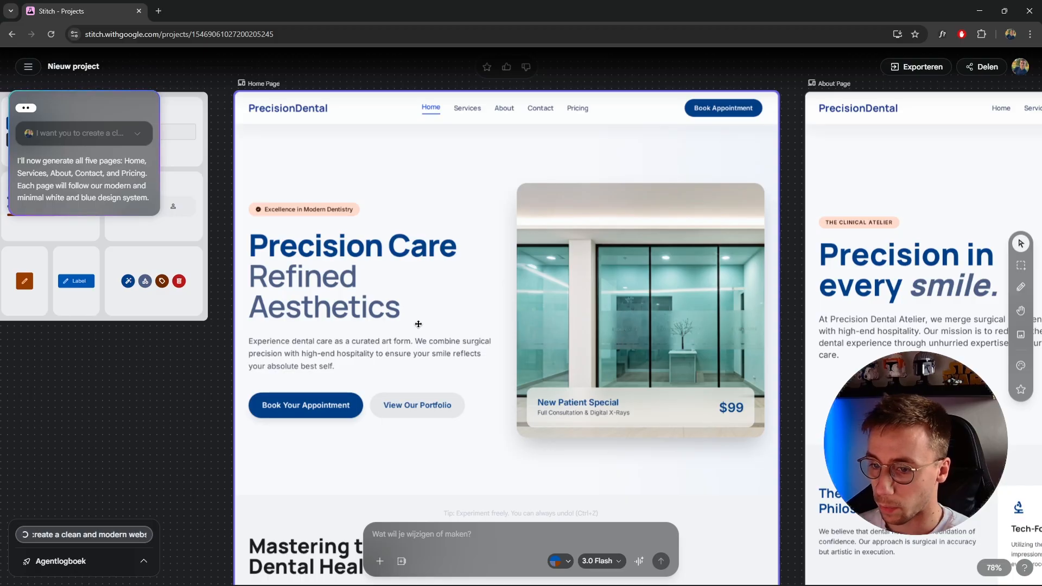
pyautogui.scroll(-3, 447, 326)
pyautogui.scroll(-3, 477, 275)
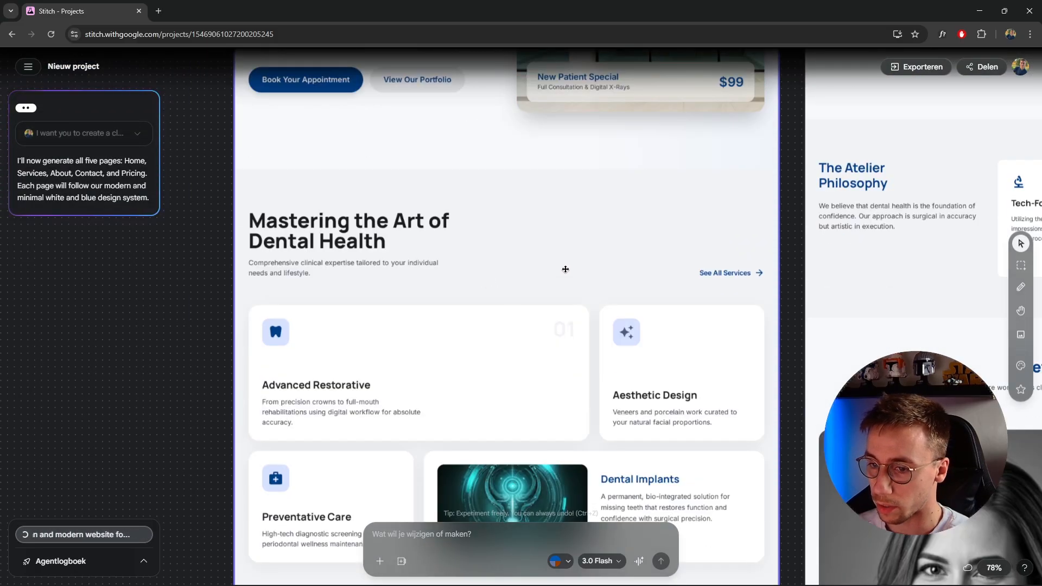
pyautogui.scroll(-1, 363, 232)
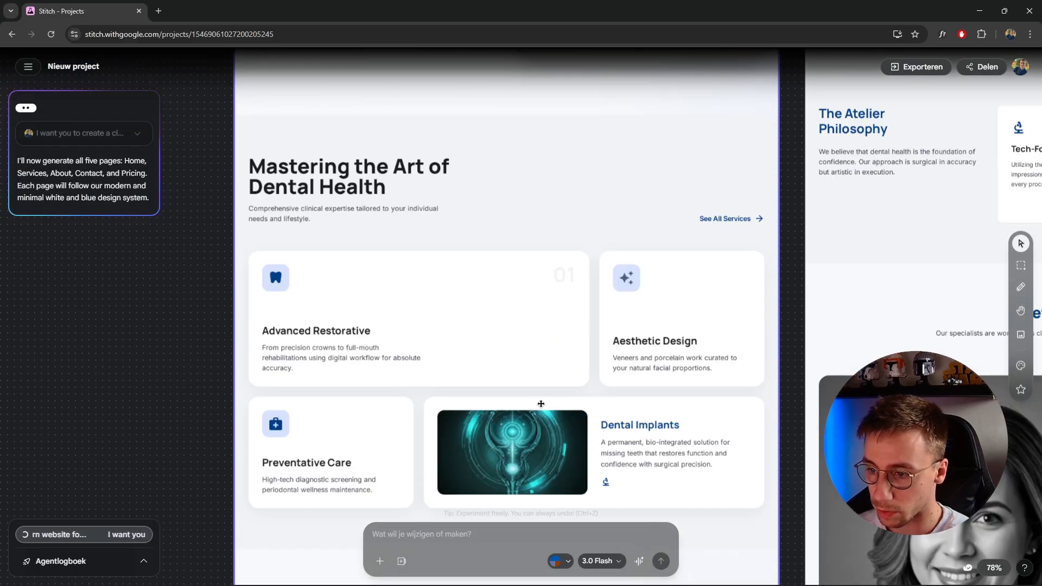
pyautogui.scroll(-2, 539, 460)
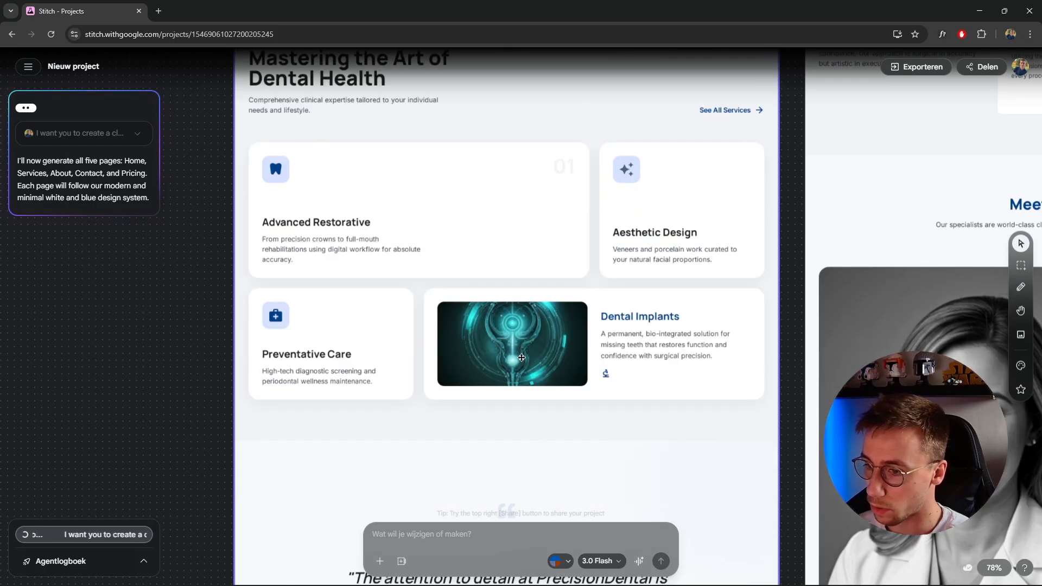
pyautogui.scroll(-1, 520, 358)
pyautogui.scroll(5, 521, 343)
pyautogui.scroll(-4, 516, 340)
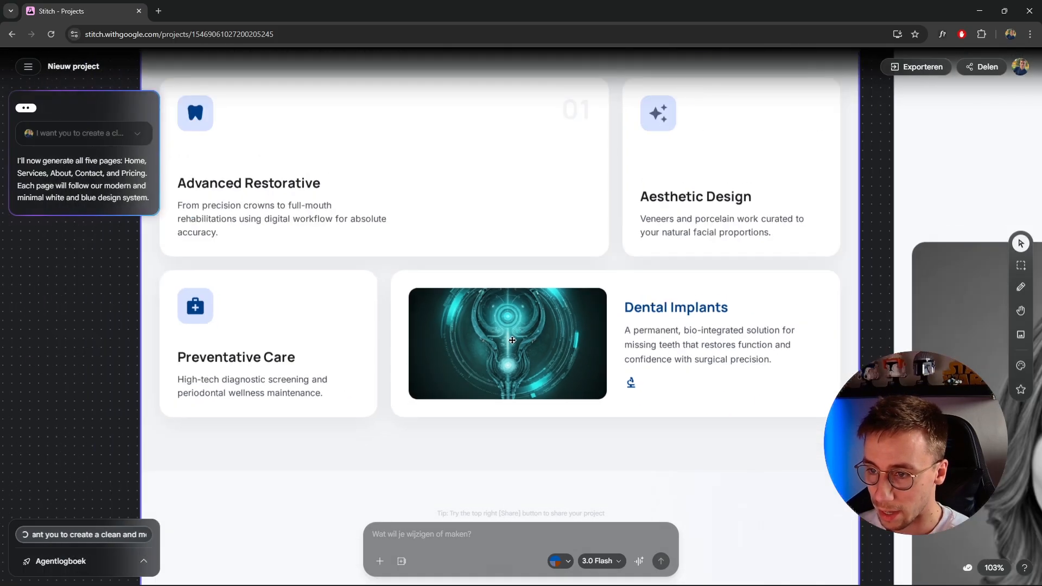
pyautogui.scroll(4, 496, 312)
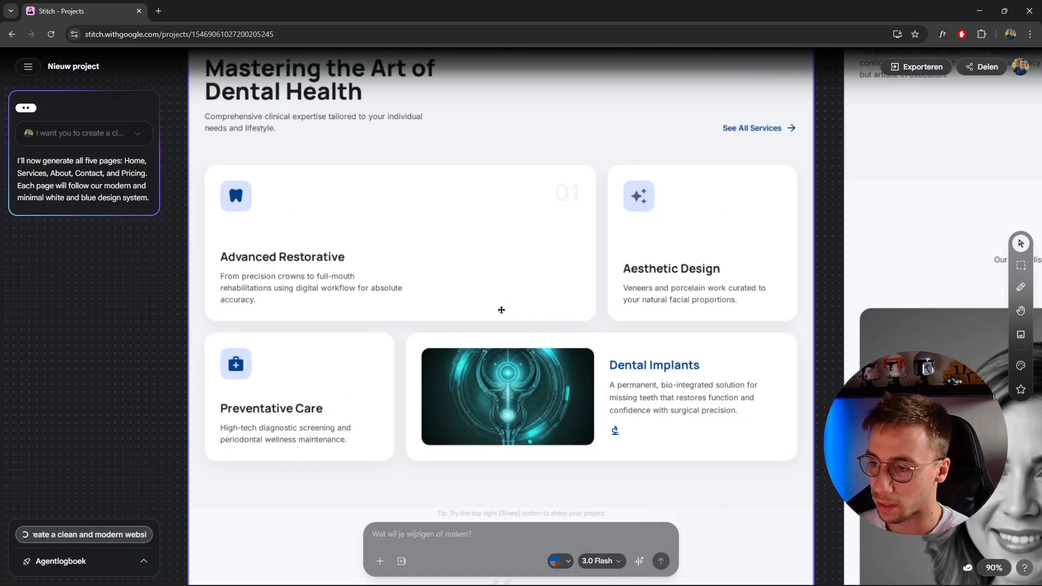
pyautogui.scroll(-10, 499, 312)
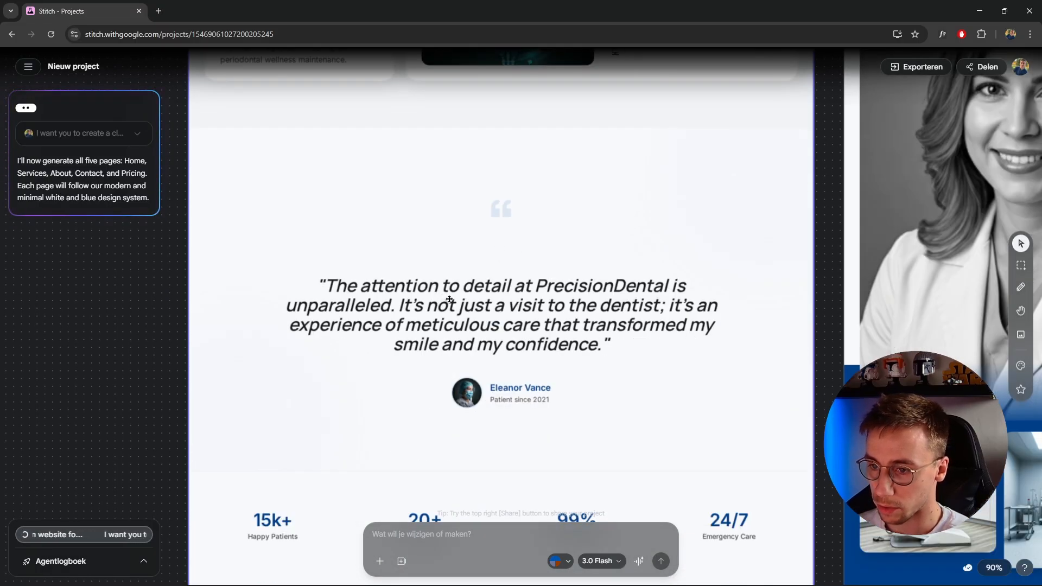
pyautogui.scroll(-4, 449, 299)
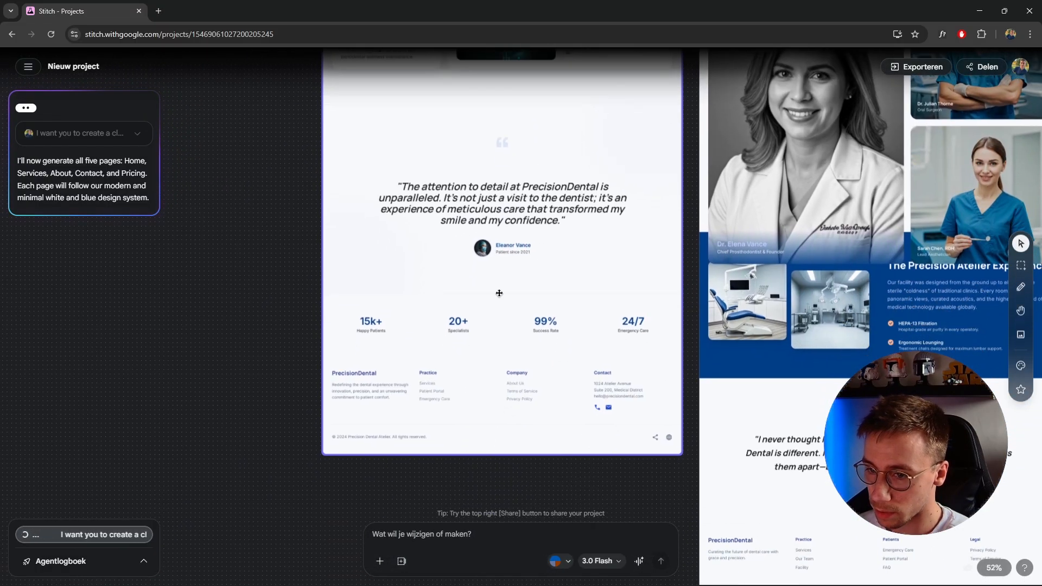
# Examine the generated About page, including its team portraits, hero image and Atelier Philosophy section
pyautogui.moveTo(641, 313); pyautogui.dragTo(416, 449)
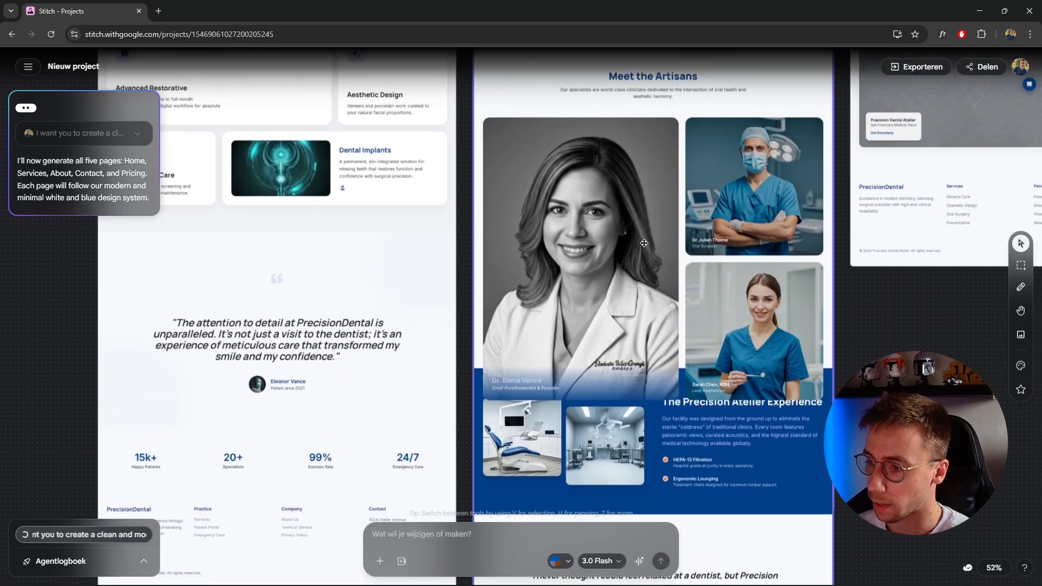
pyautogui.moveTo(644, 243); pyautogui.dragTo(540, 450)
pyautogui.moveTo(564, 243); pyautogui.dragTo(554, 468)
pyautogui.moveTo(546, 385); pyautogui.dragTo(513, 449)
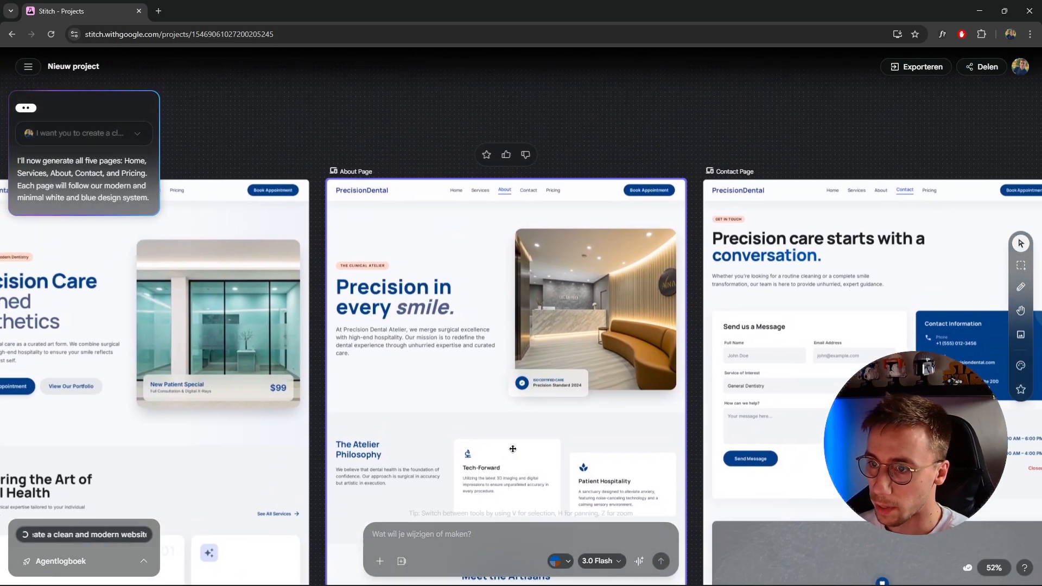
pyautogui.scroll(5, 518, 418)
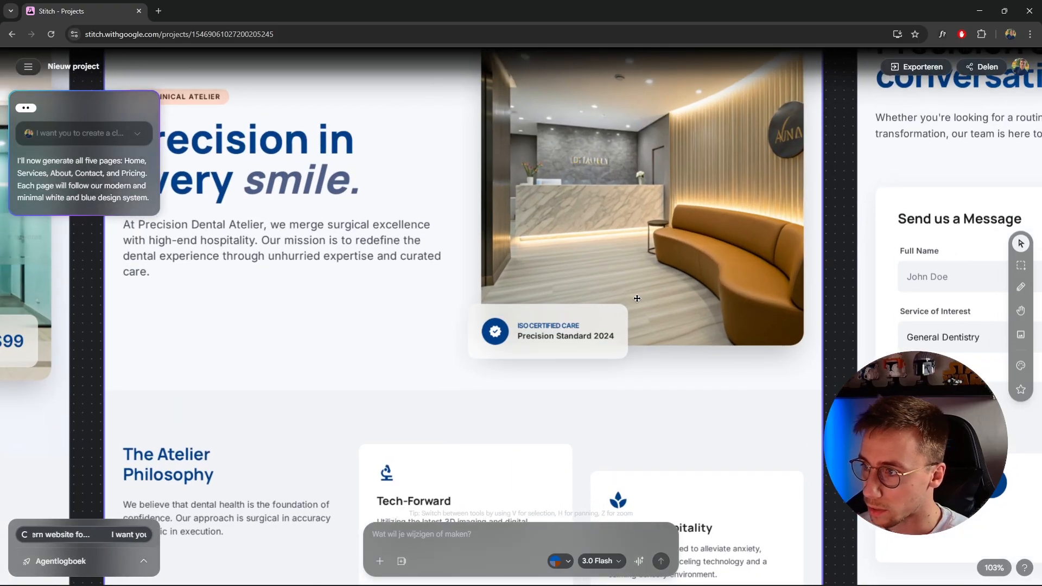
pyautogui.moveTo(637, 298); pyautogui.dragTo(625, 308)
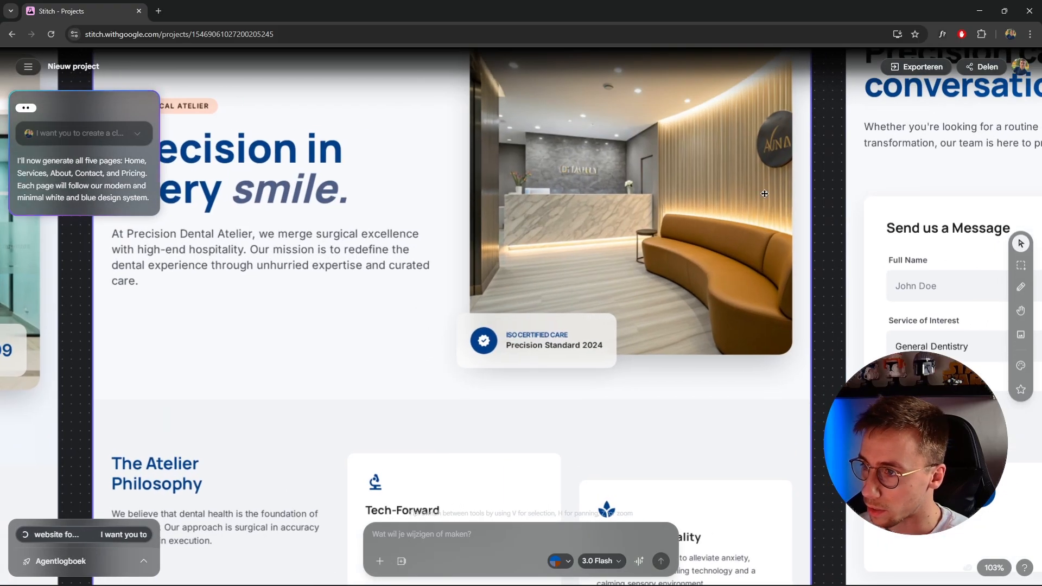
pyautogui.scroll(-4, 628, 282)
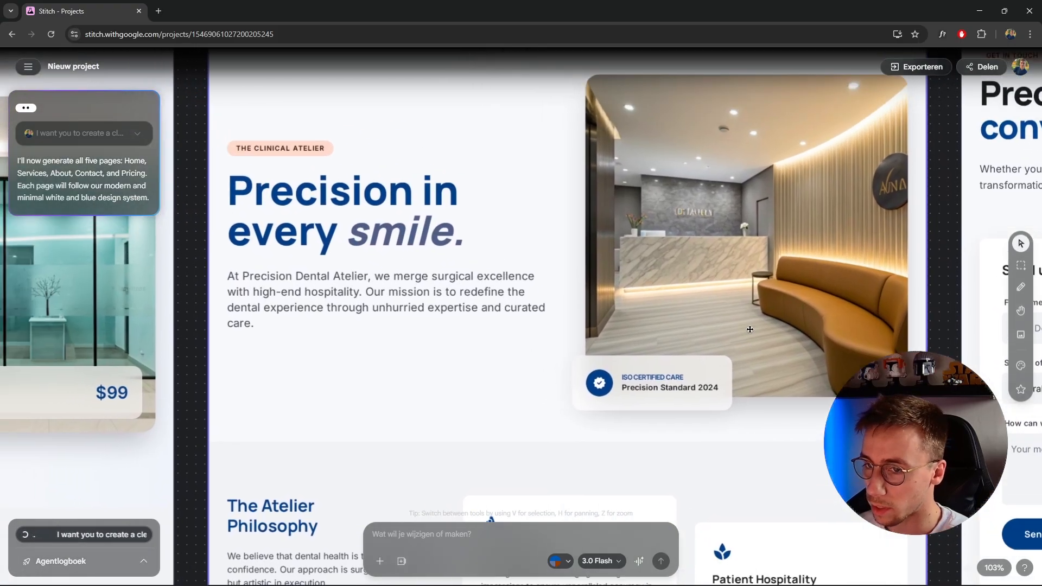
pyautogui.scroll(-5, 663, 394)
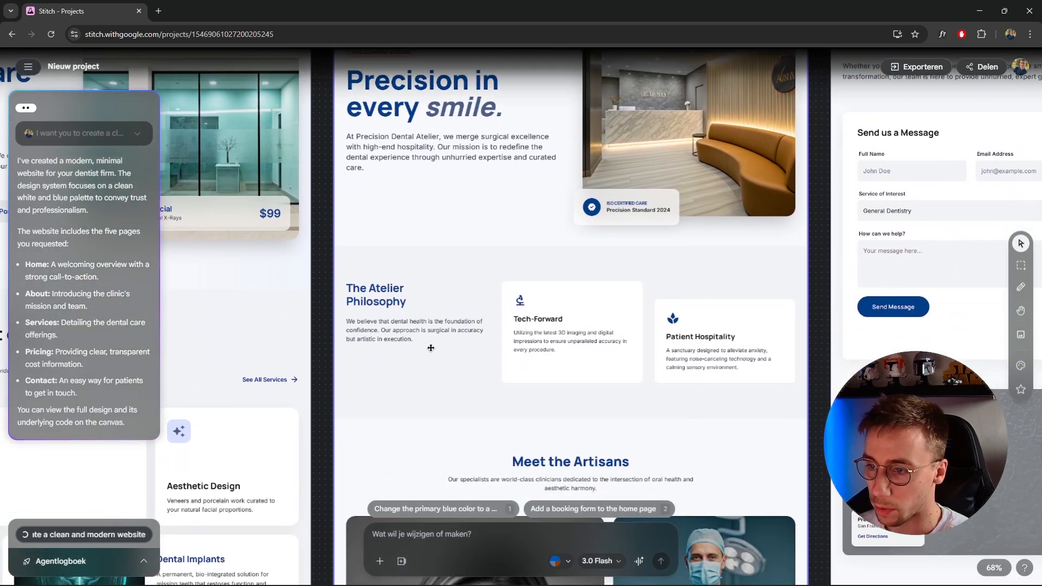
# Examine the rest of the generated About page, from the team section through the Precision Atelier Experience and testimonial to the footer
pyautogui.scroll(-8, 648, 445)
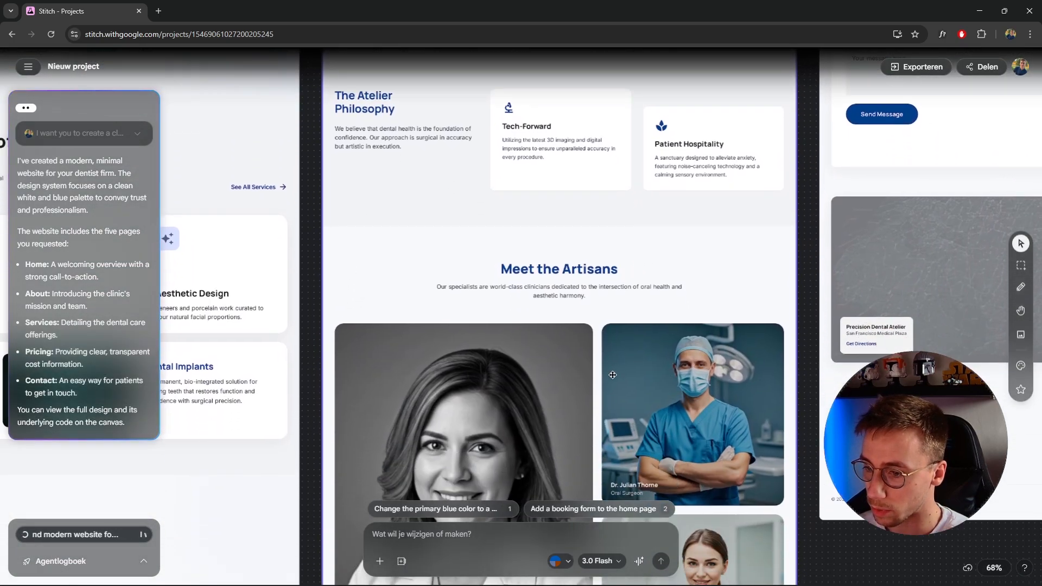
pyautogui.scroll(-3, 634, 217)
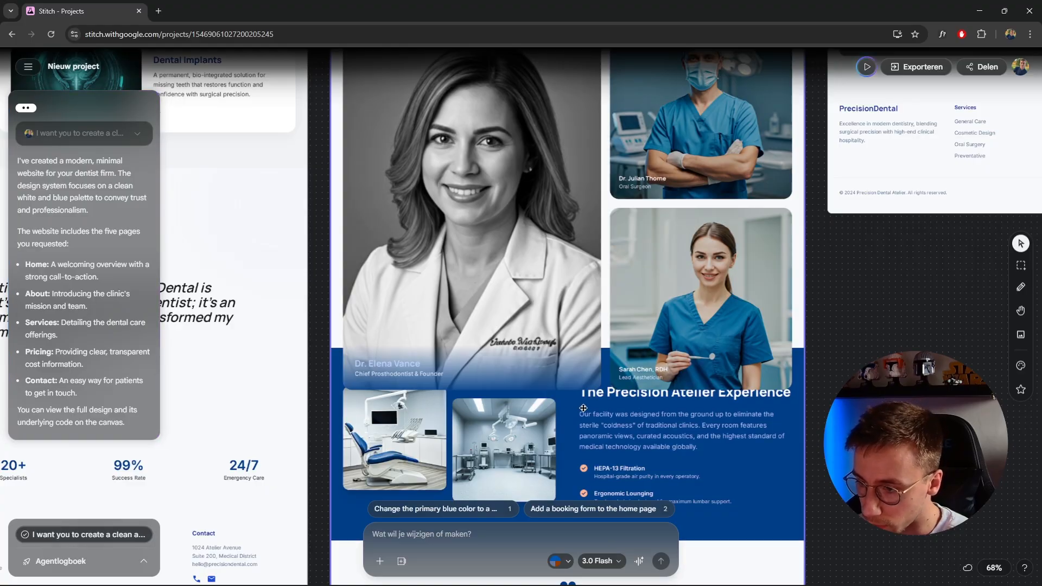
pyautogui.click(651, 394)
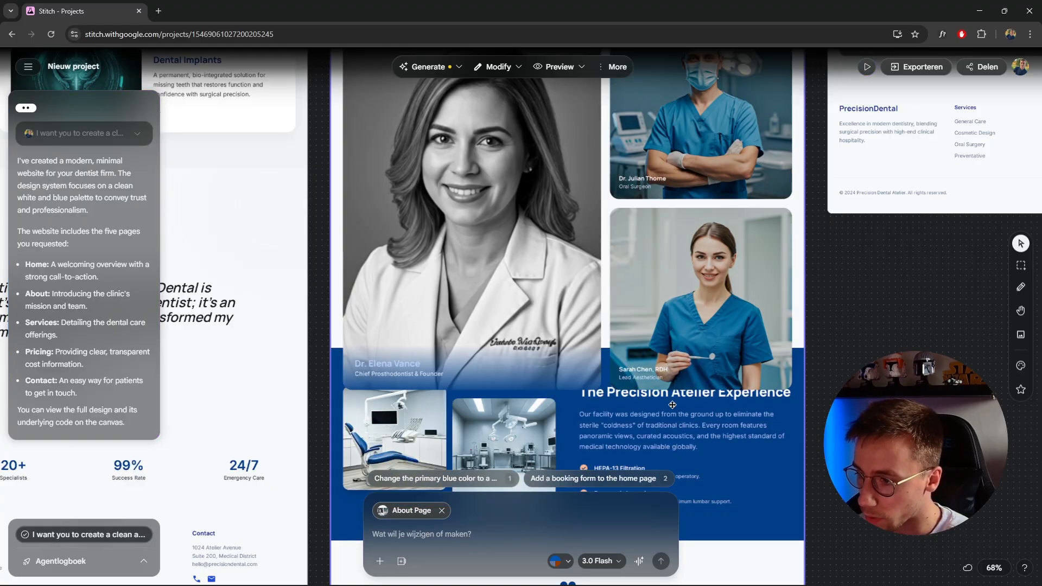
pyautogui.scroll(5, 666, 408)
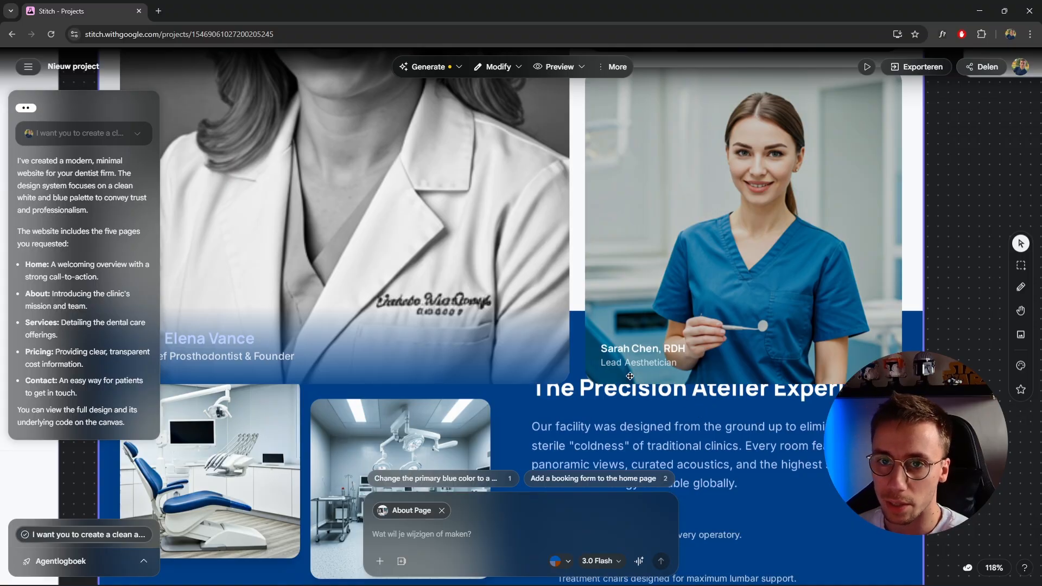
pyautogui.scroll(-3, 619, 362)
pyautogui.scroll(-2, 600, 373)
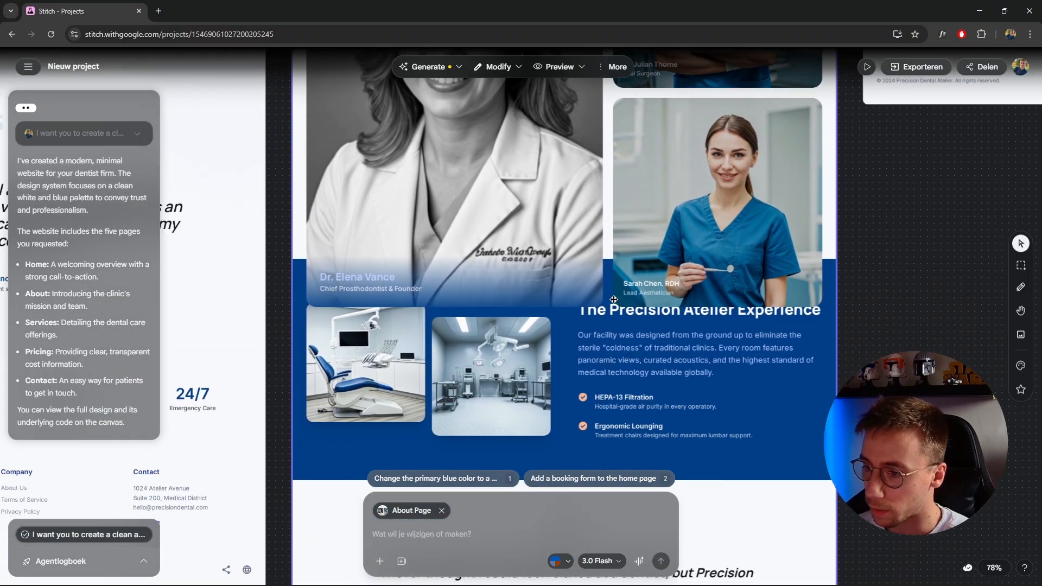
pyautogui.scroll(-2, 607, 330)
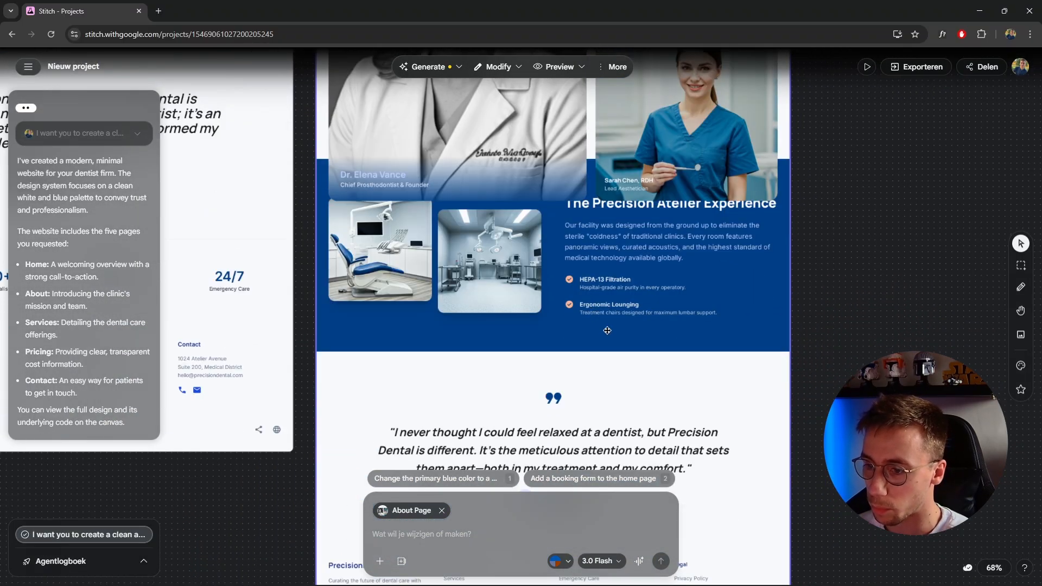
pyautogui.scroll(-5, 545, 342)
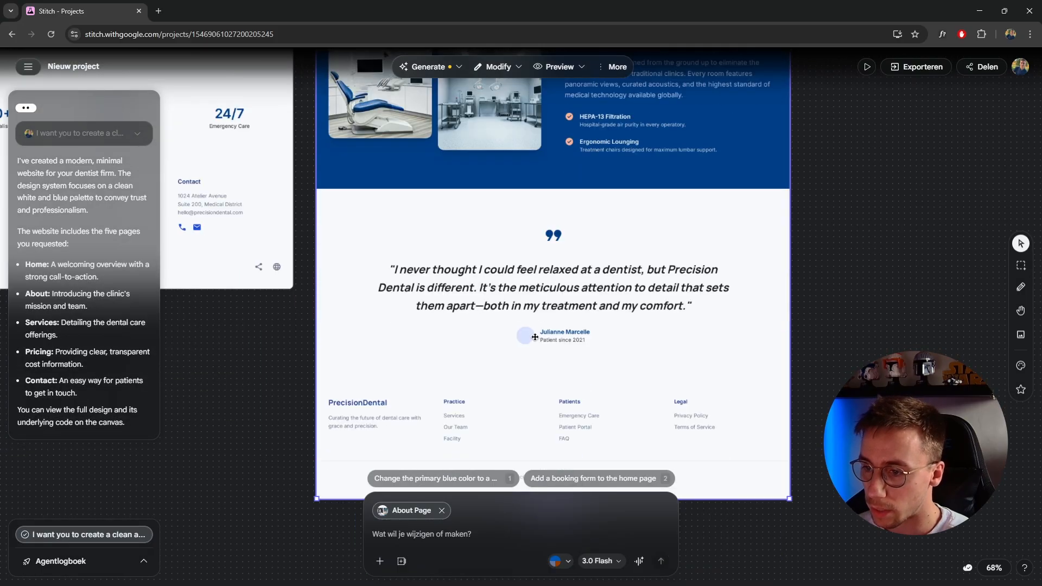
pyautogui.scroll(-6, 558, 301)
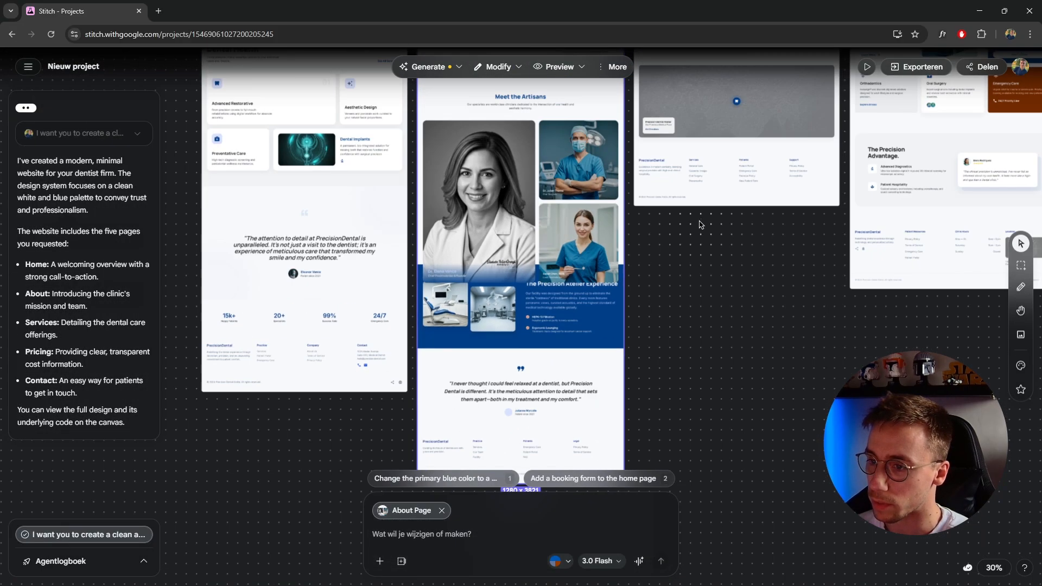
# Examine the generated Services page from the hero and Our Specializations cards through The Precision Advantage section to the footer
pyautogui.moveTo(678, 255); pyautogui.dragTo(486, 480)
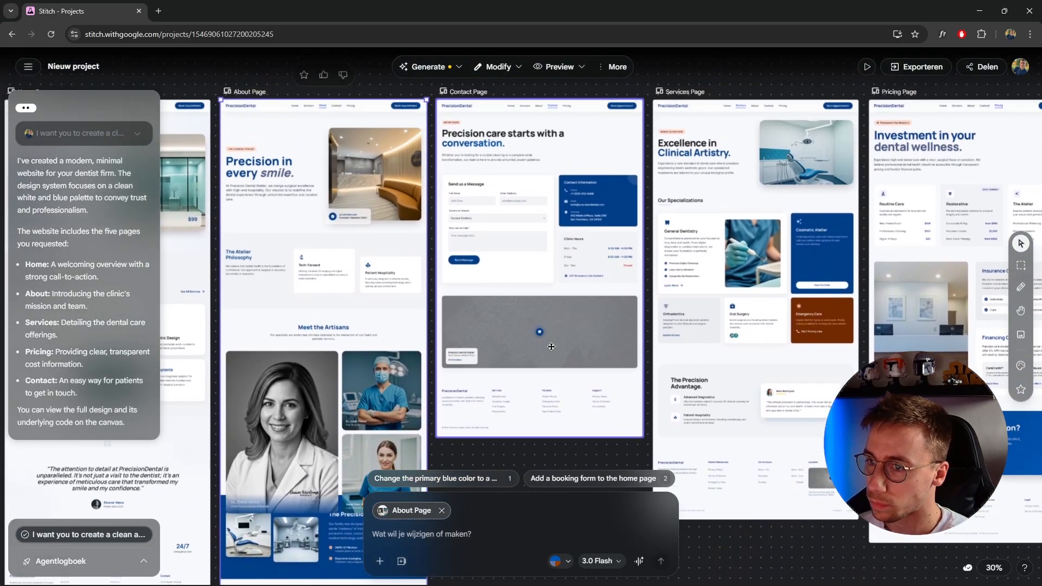
pyautogui.moveTo(574, 328); pyautogui.dragTo(406, 387)
pyautogui.moveTo(625, 322); pyautogui.dragTo(574, 391)
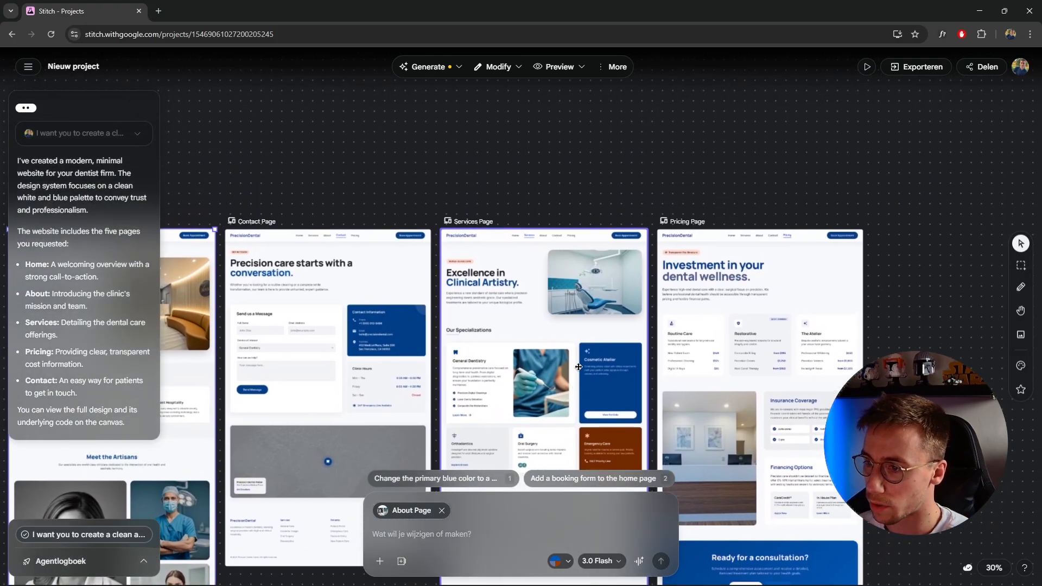
pyautogui.scroll(5, 560, 353)
pyautogui.scroll(2, 562, 289)
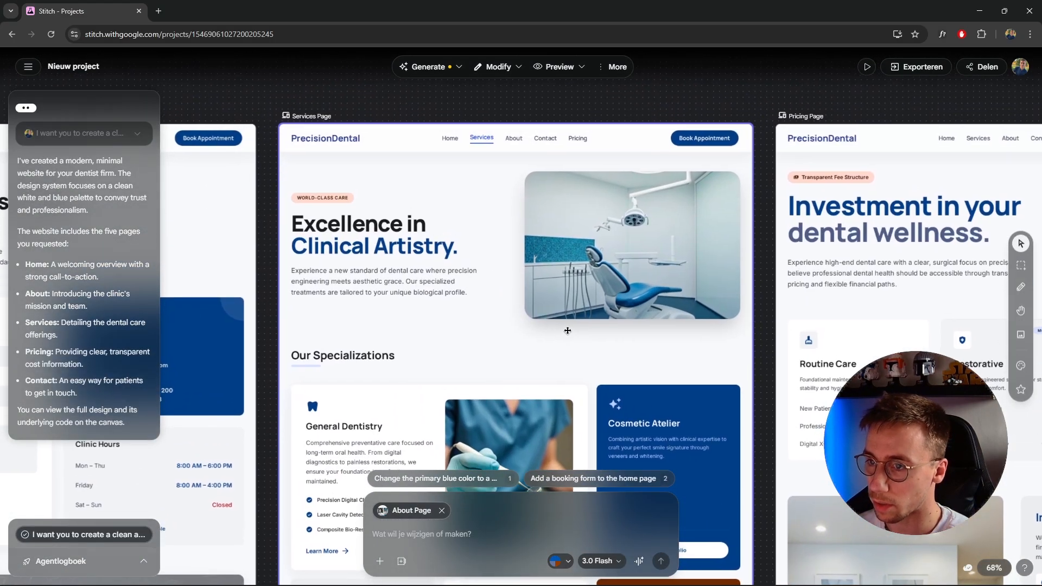
pyautogui.moveTo(562, 289); pyautogui.dragTo(577, 297)
pyautogui.scroll(-5, 578, 298)
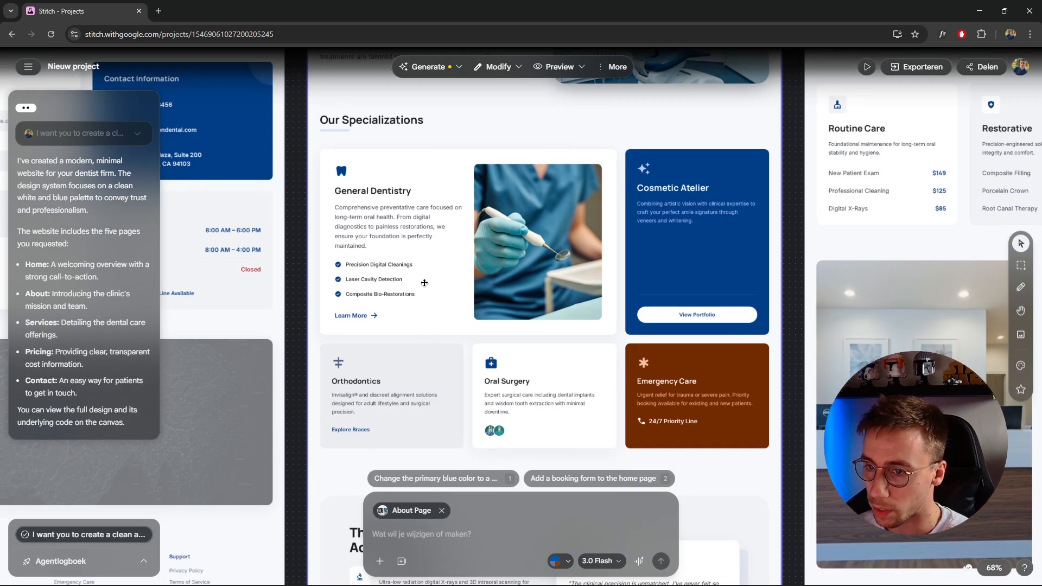
pyautogui.scroll(7, 549, 202)
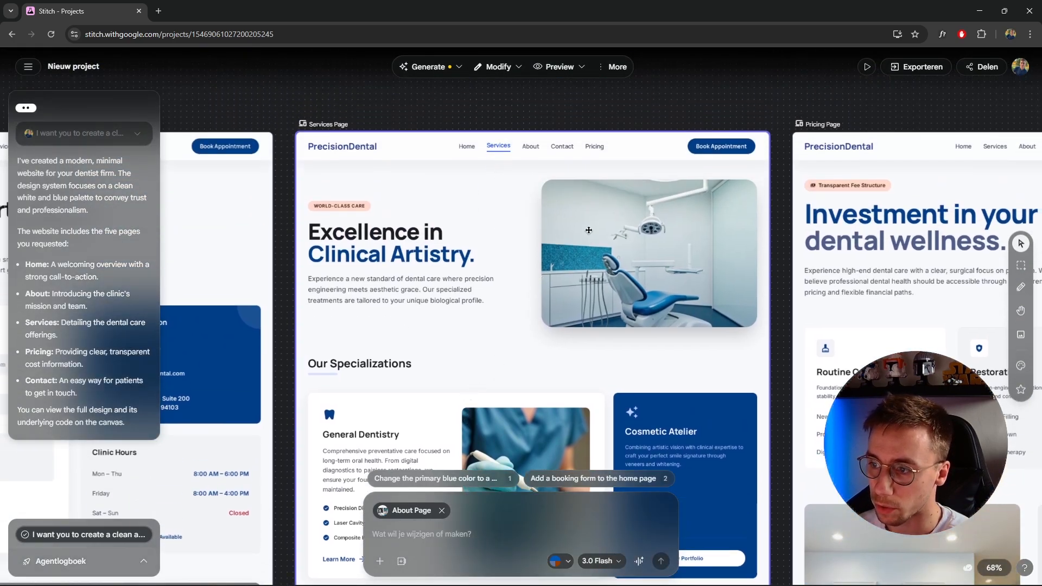
pyautogui.scroll(-5, 588, 230)
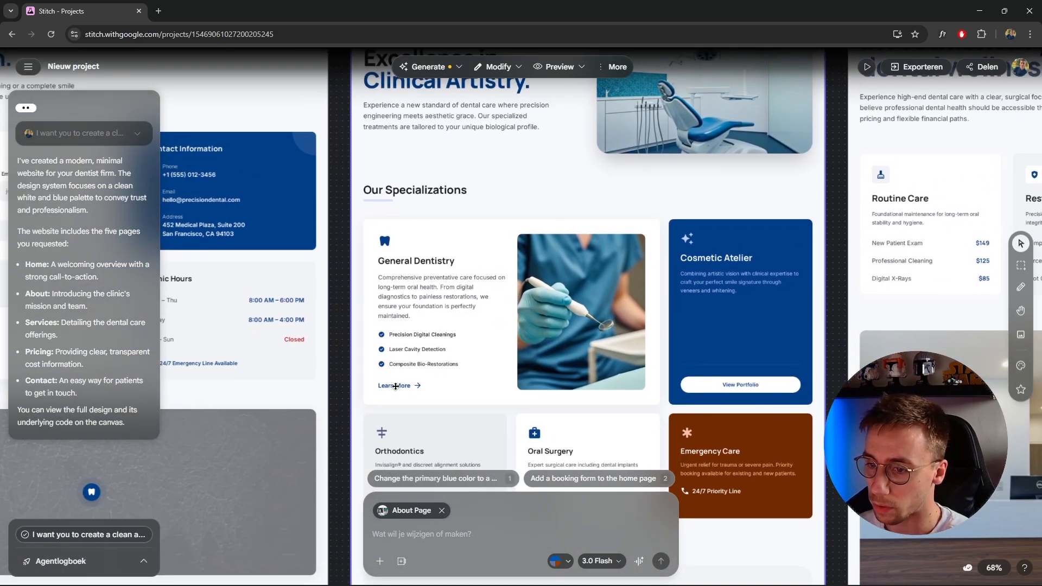
pyautogui.scroll(-4, 575, 329)
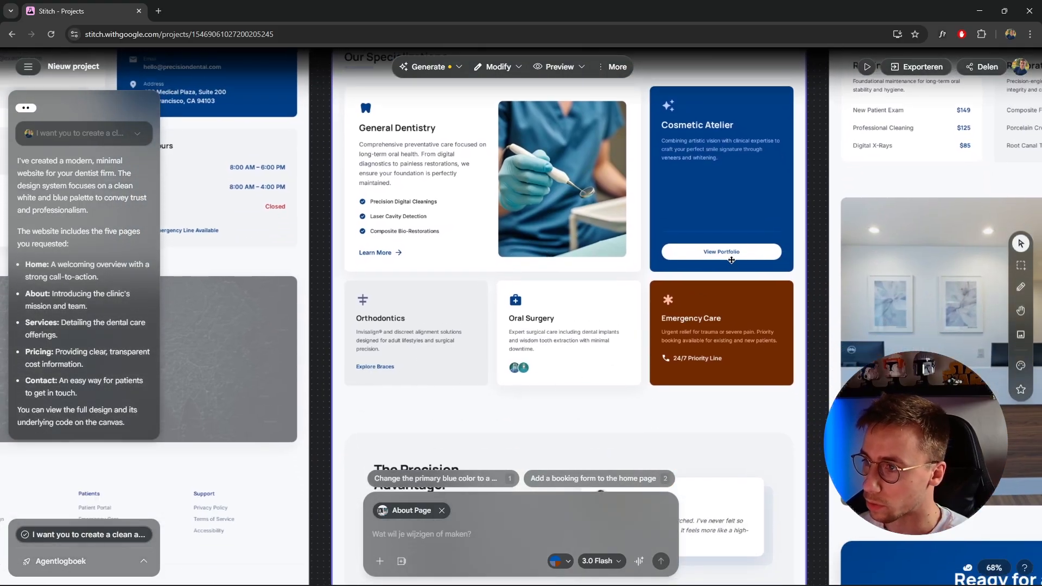
pyautogui.scroll(-6, 609, 384)
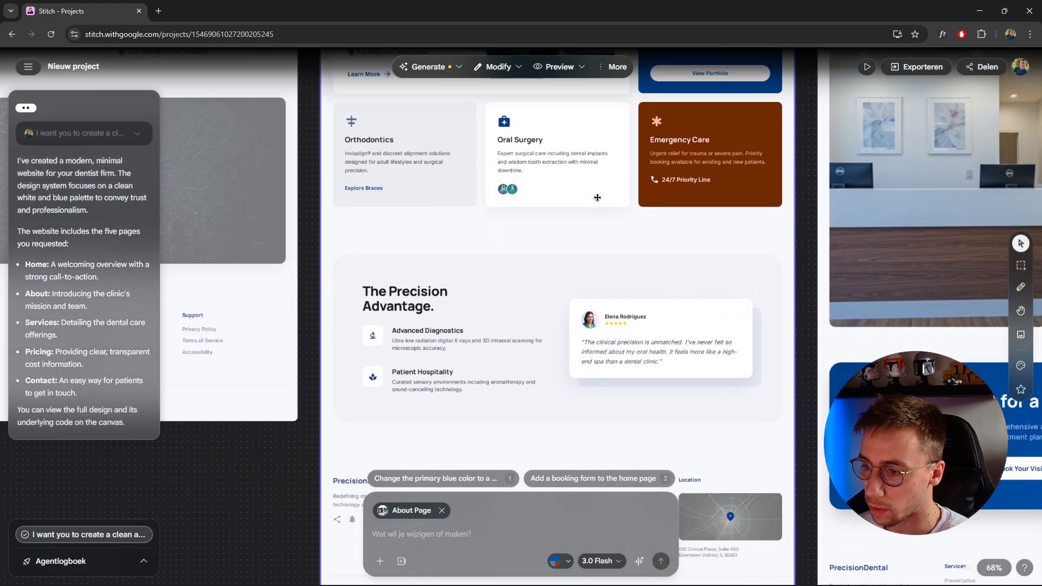
pyautogui.scroll(-2, 572, 304)
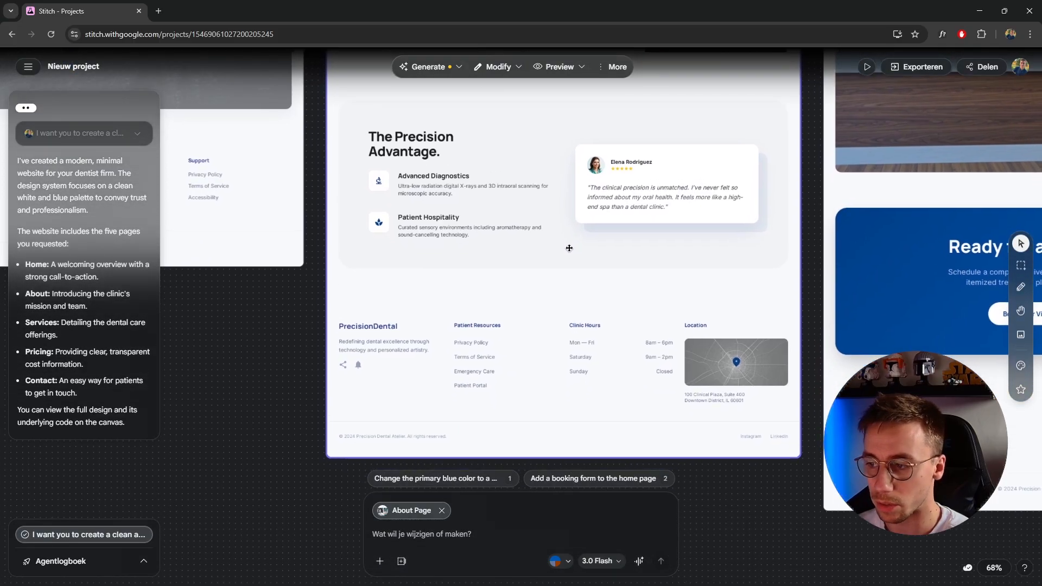
pyautogui.scroll(4, 516, 304)
# Examine the generated Pricing page from the hero and price cards through insurance and financing to the consultation banner and footer
pyautogui.scroll(-5, 528, 370)
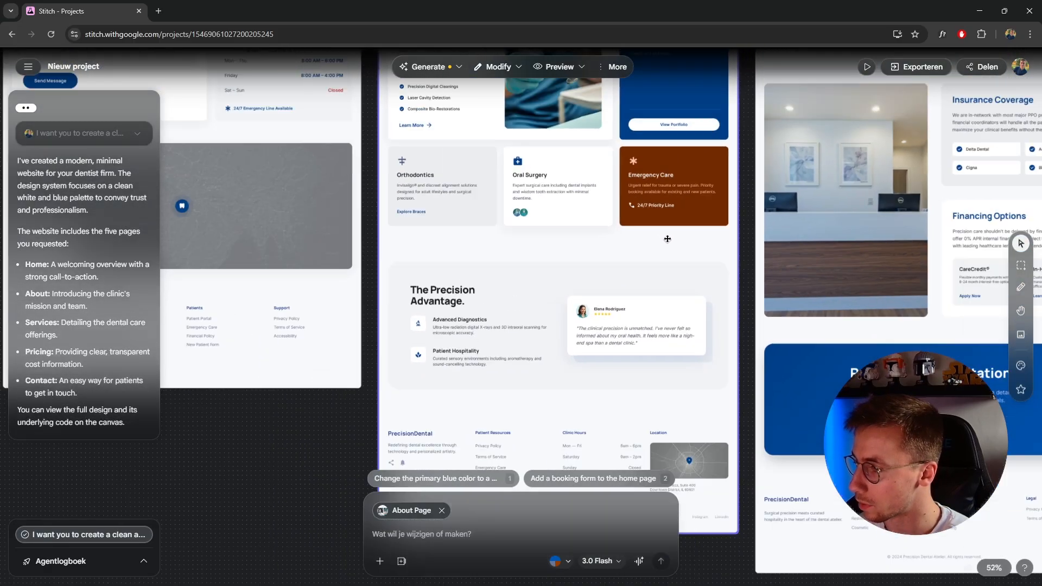
pyautogui.scroll(5, 622, 266)
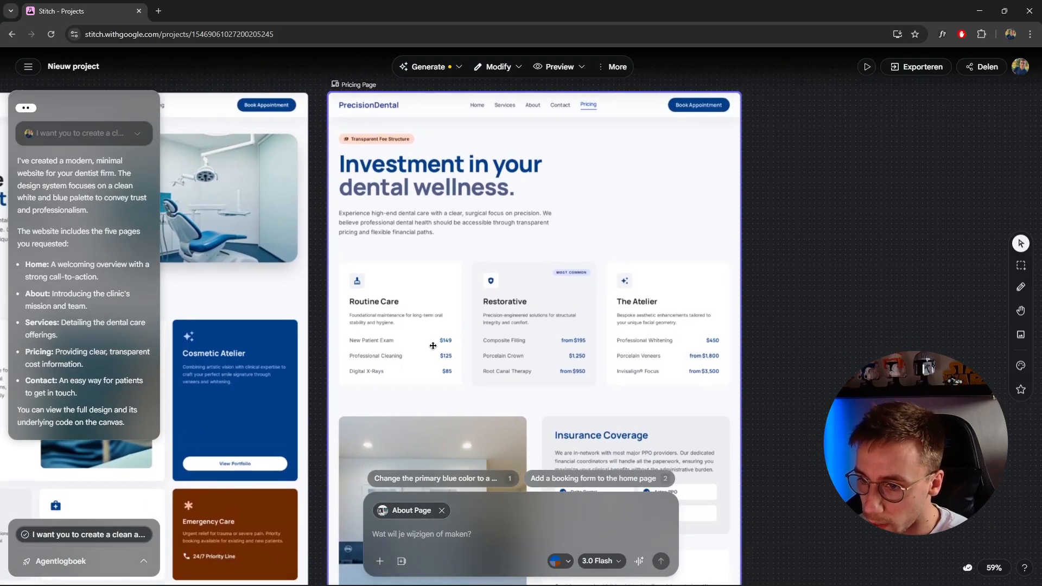
pyautogui.scroll(3, 429, 342)
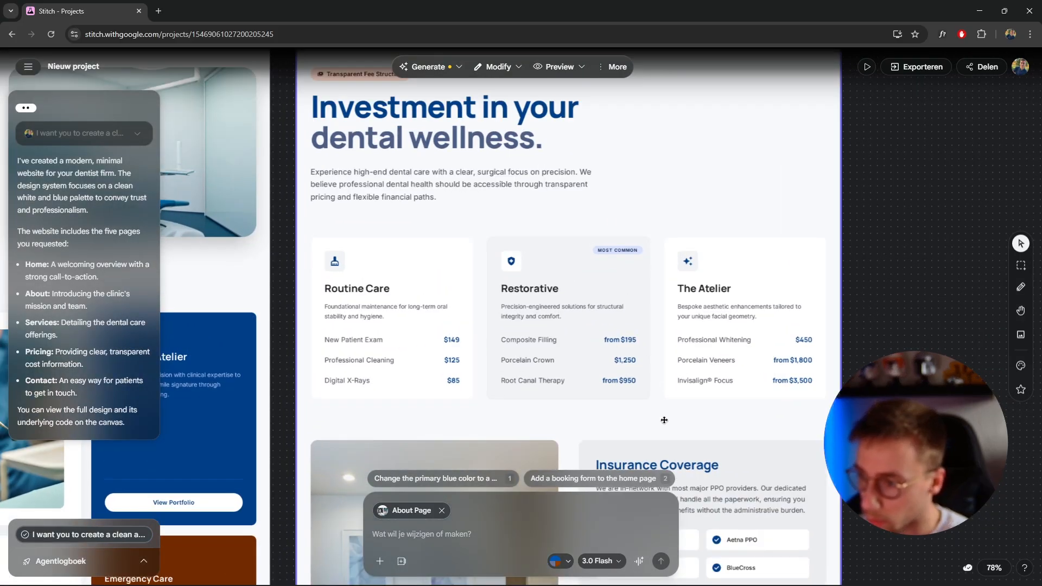
pyautogui.scroll(-1, 625, 409)
pyautogui.scroll(-5, 623, 402)
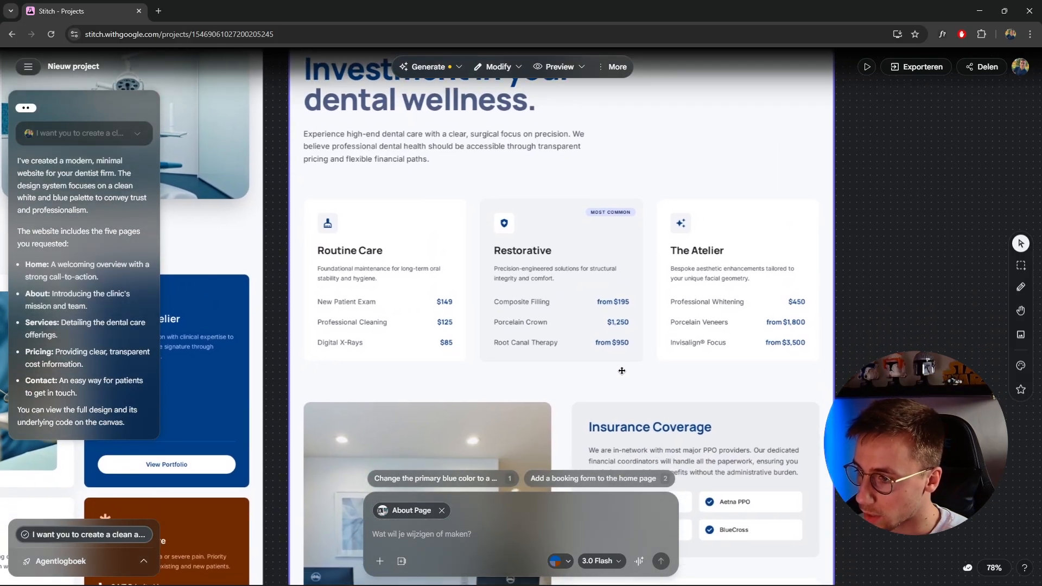
pyautogui.scroll(-8, 640, 357)
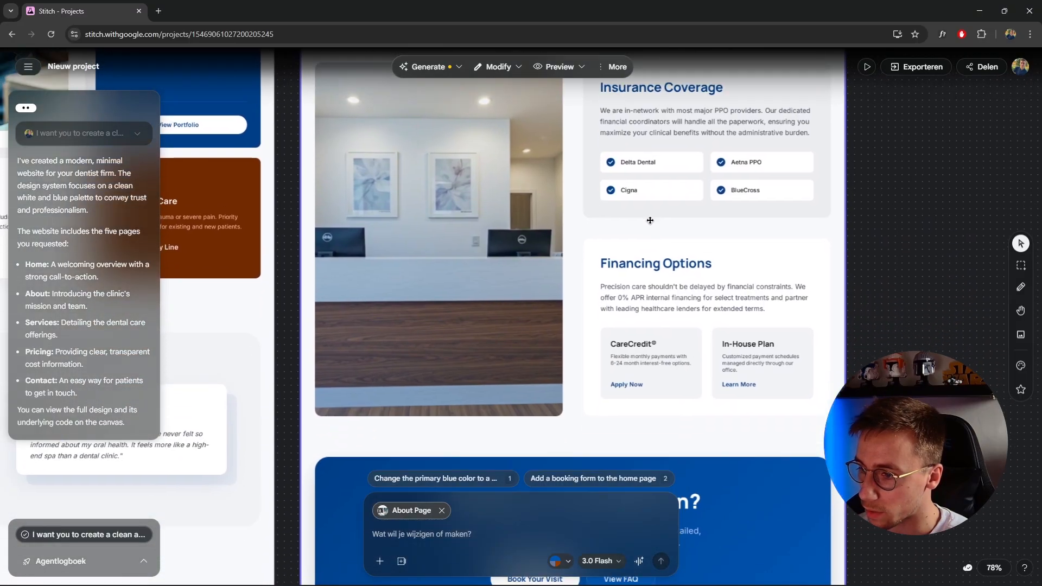
pyautogui.scroll(-3, 641, 312)
pyautogui.scroll(-5, 641, 312)
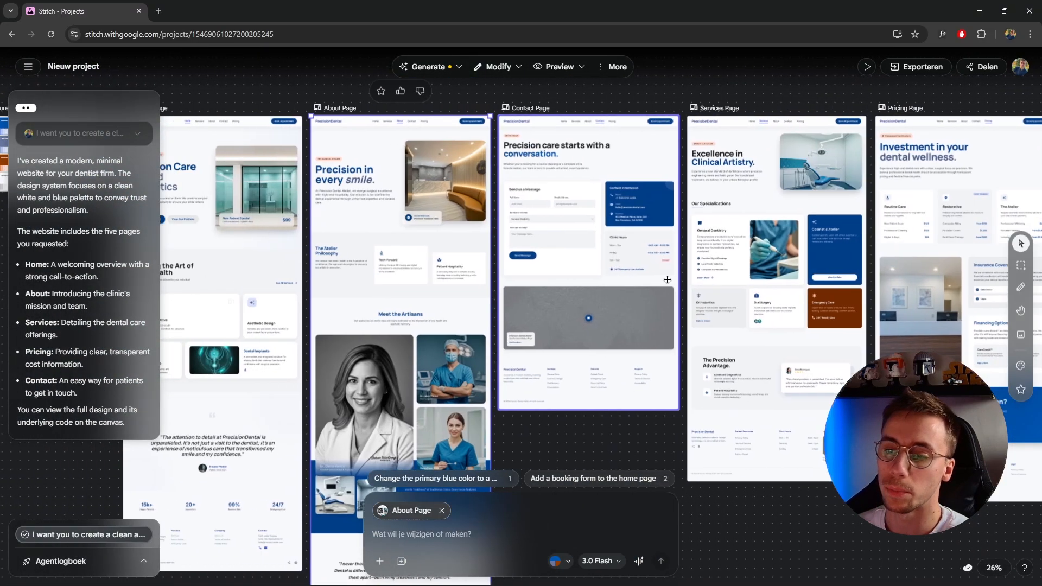
# Look over all generated pages side by side with the design system and clear the About page selection
pyautogui.moveTo(668, 279); pyautogui.dragTo(717, 280)
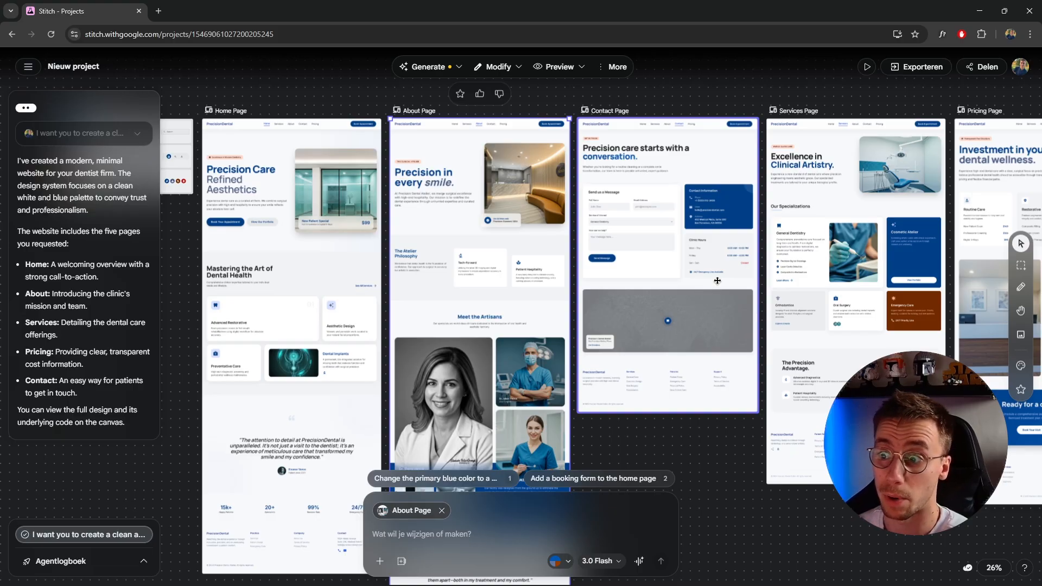
pyautogui.click(701, 468)
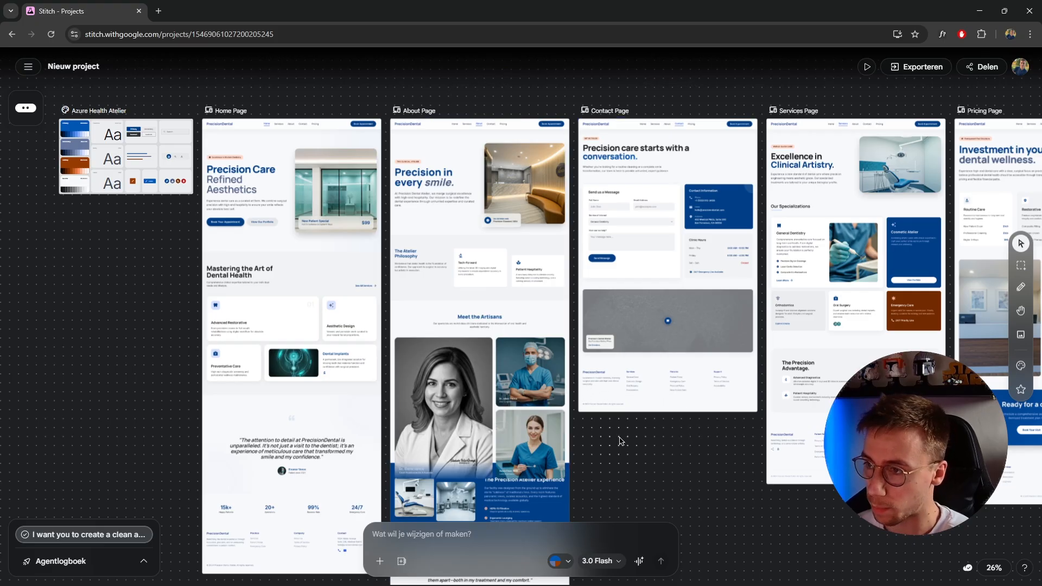
pyautogui.scroll(1, 658, 443)
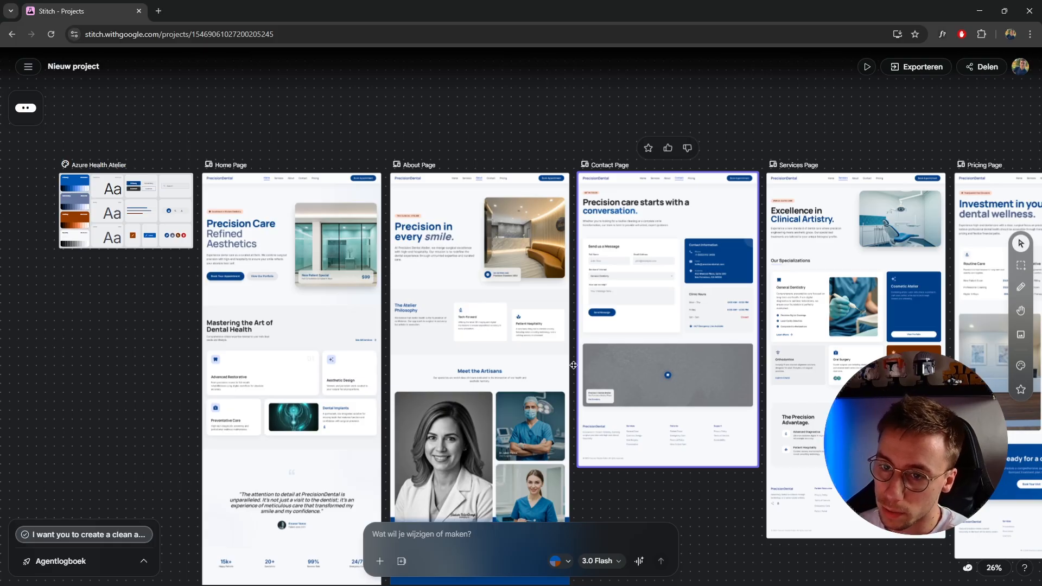
# Select the Home page and look over the options for generating prototypes, variations and other versions of it
pyautogui.click(228, 174)
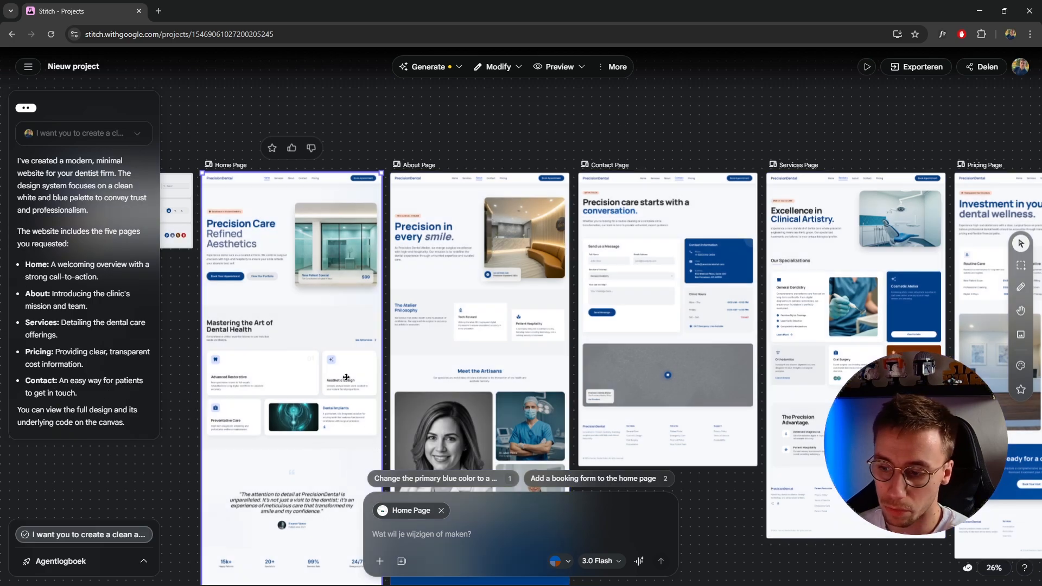
pyautogui.moveTo(401, 153); pyautogui.dragTo(568, 97)
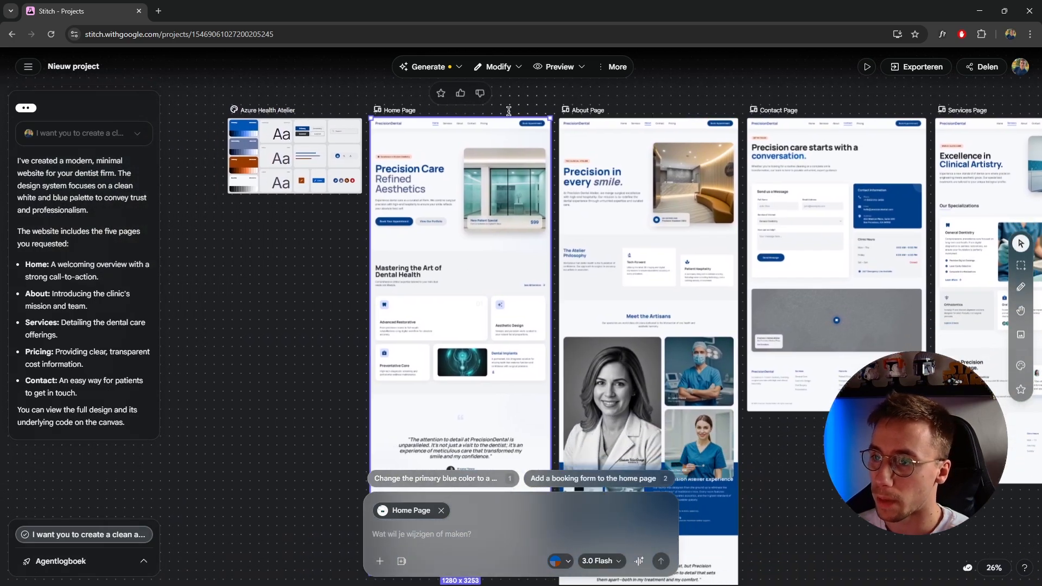
pyautogui.click(457, 67)
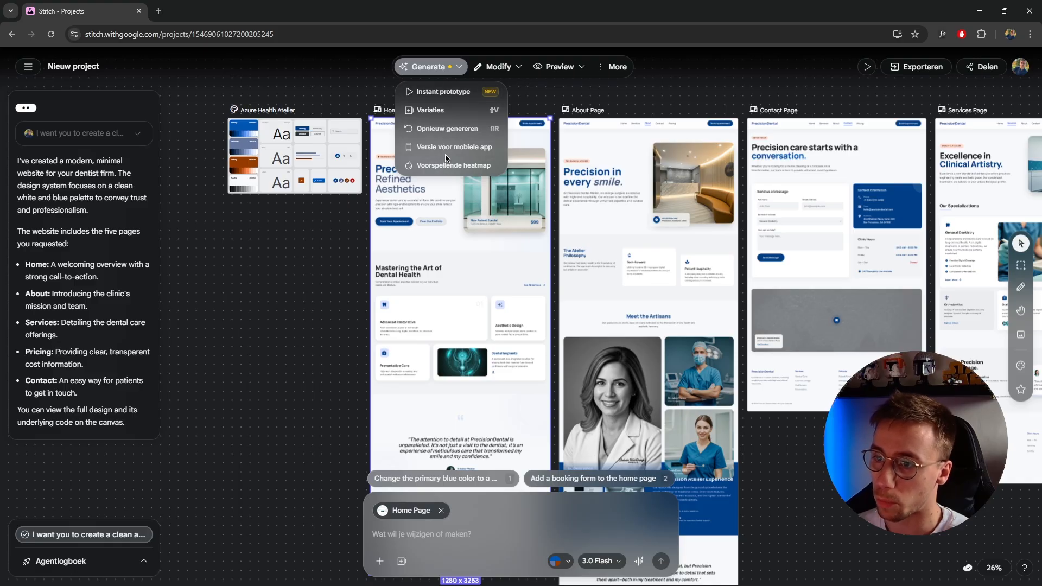
pyautogui.click(497, 67)
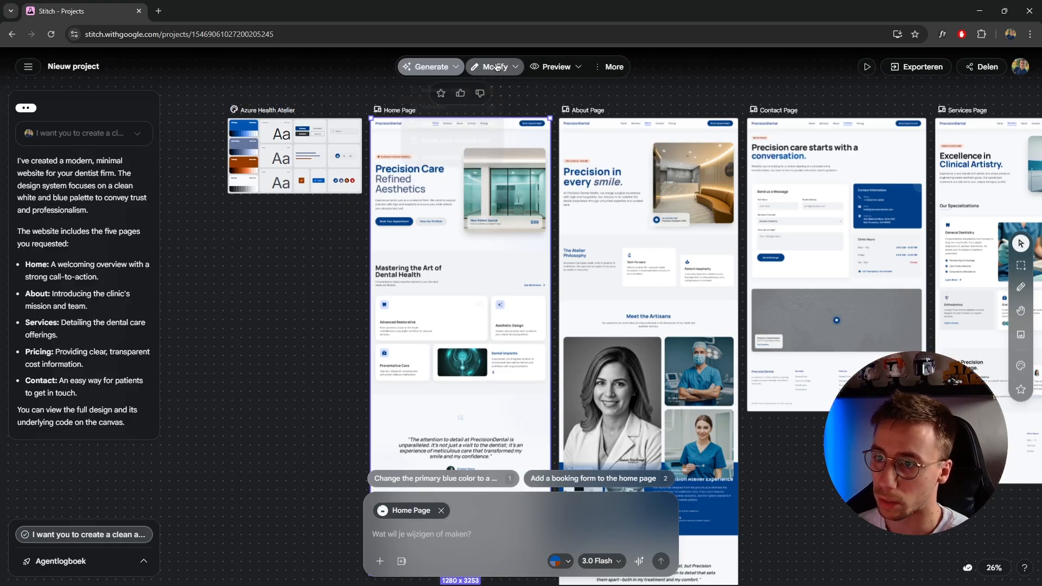
# Put the Home page into edit mode and inspect the editing options for its "Mastering the Art of Dental Health" heading and hero image
pyautogui.click(502, 69)
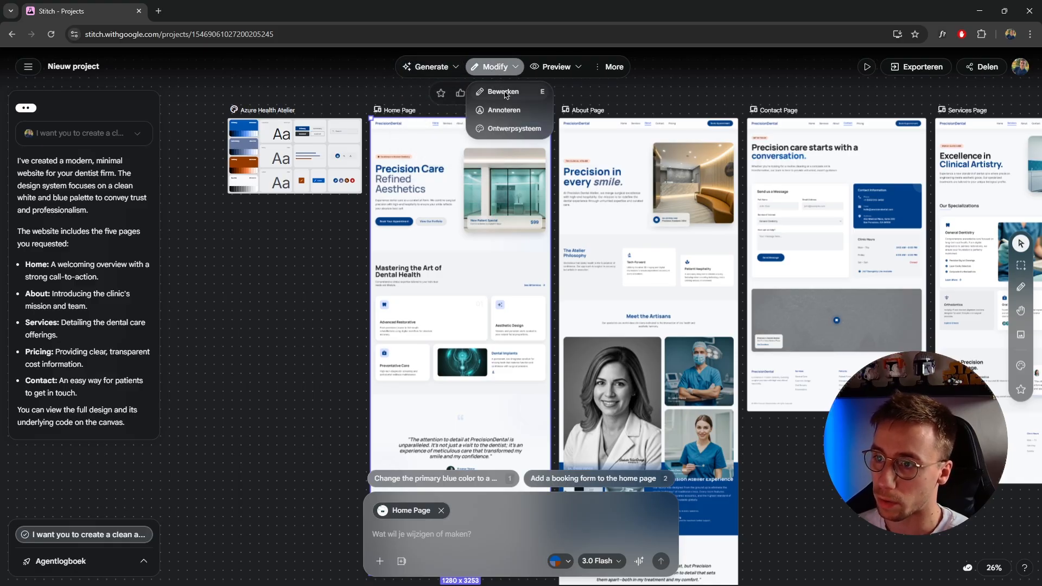
pyautogui.scroll(-2, 504, 91)
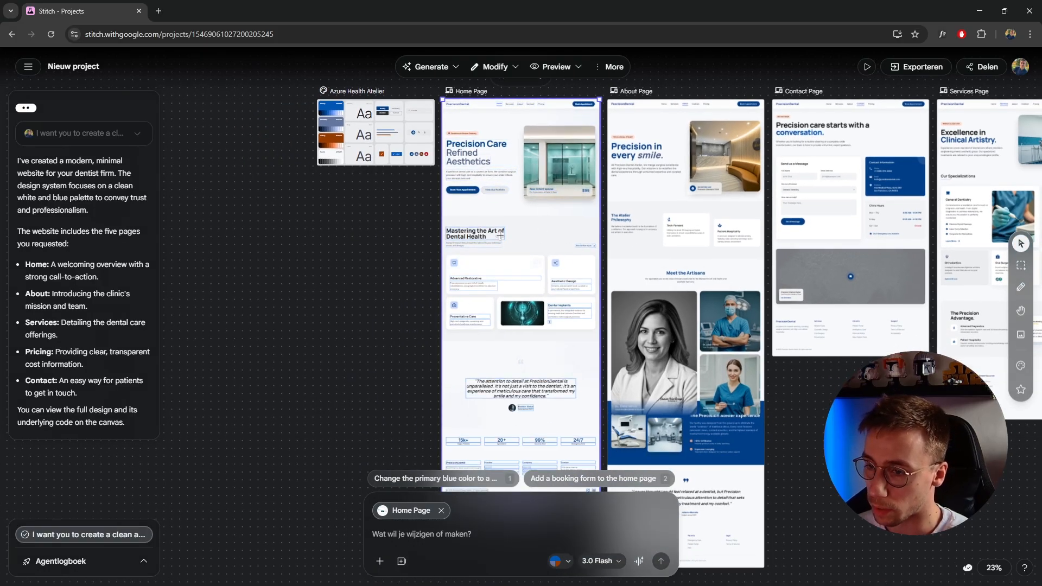
pyautogui.click(481, 234)
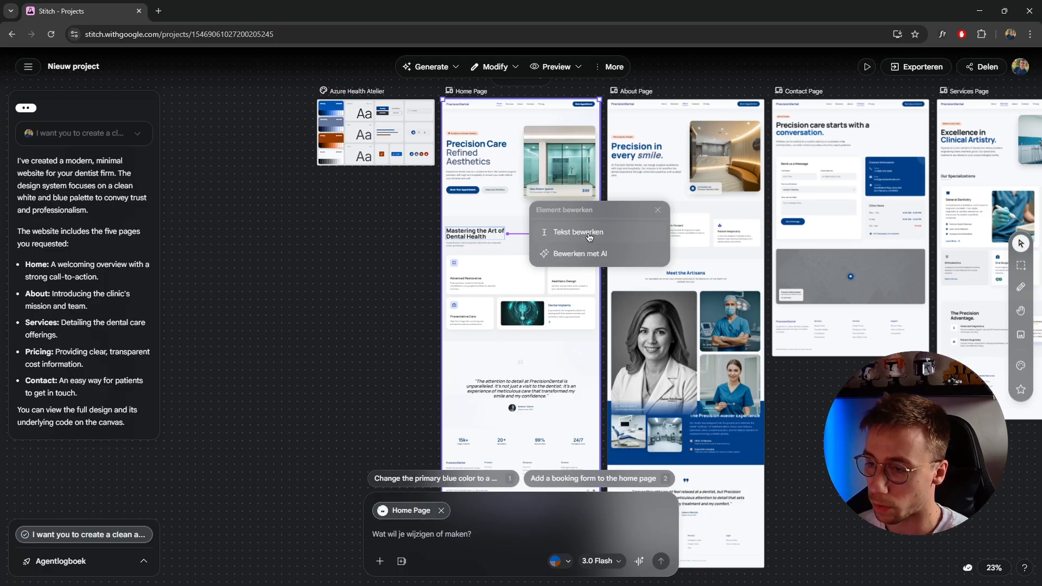
pyautogui.click(554, 163)
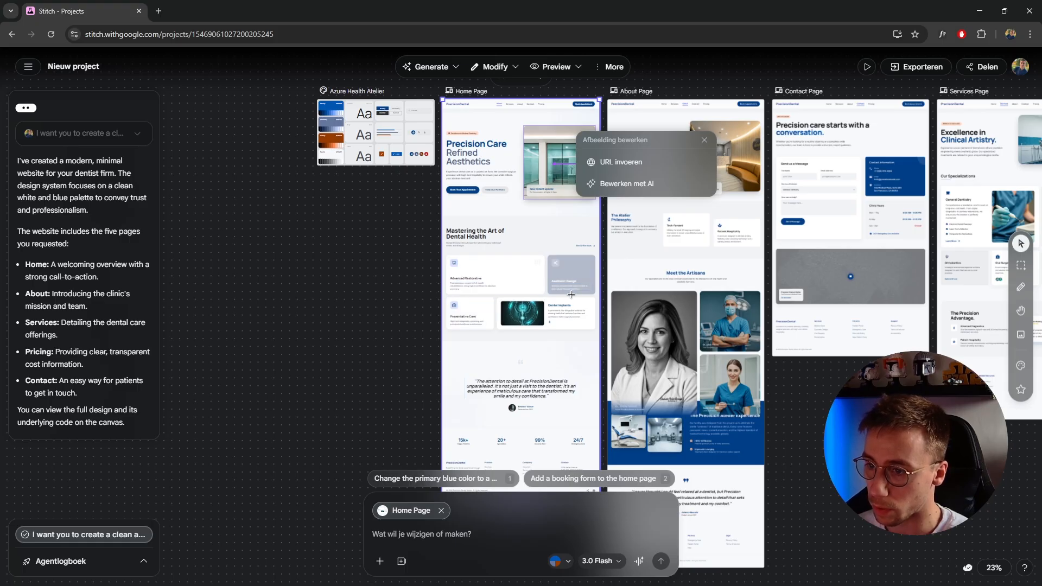
pyautogui.click(705, 142)
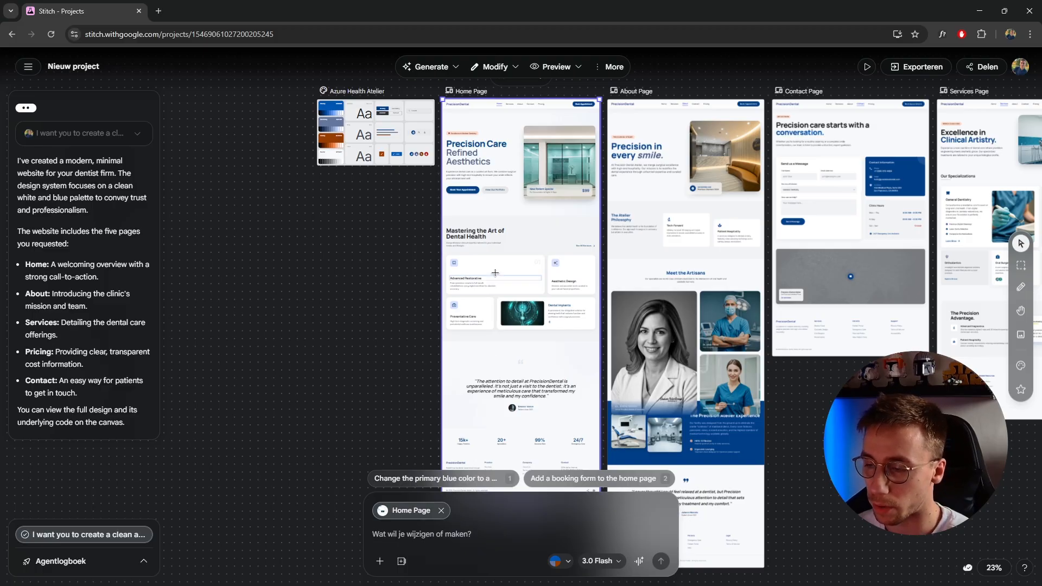
# Look over the Home page's preview options and export the page with the Code naar klembord format
pyautogui.click(576, 67)
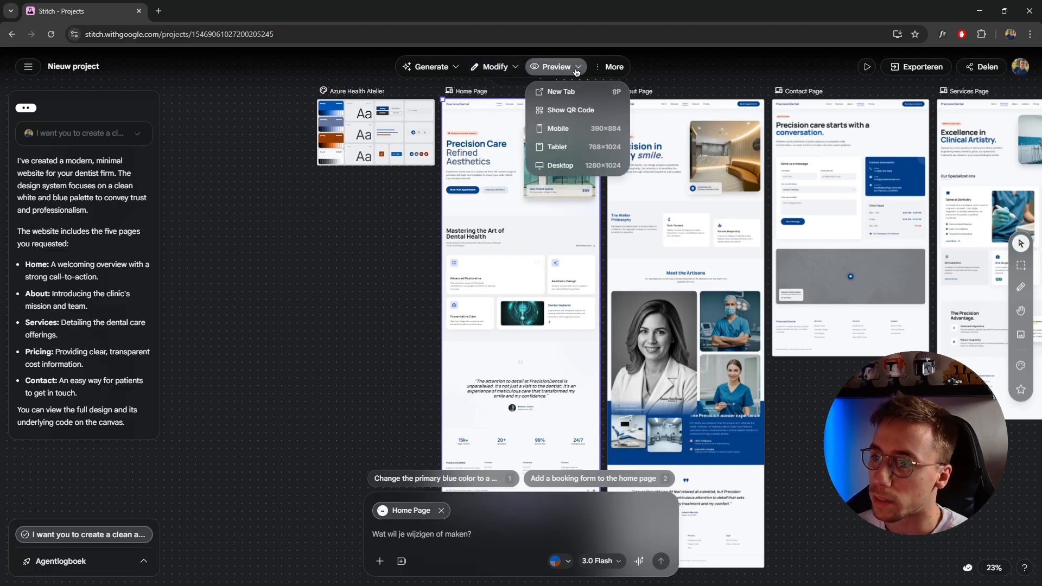
pyautogui.click(608, 69)
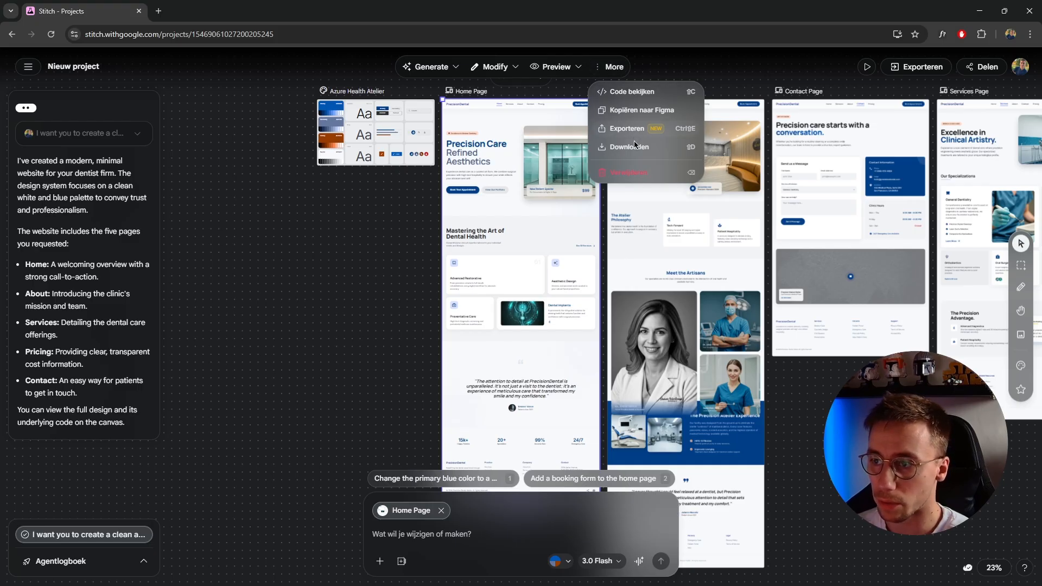
pyautogui.click(626, 128)
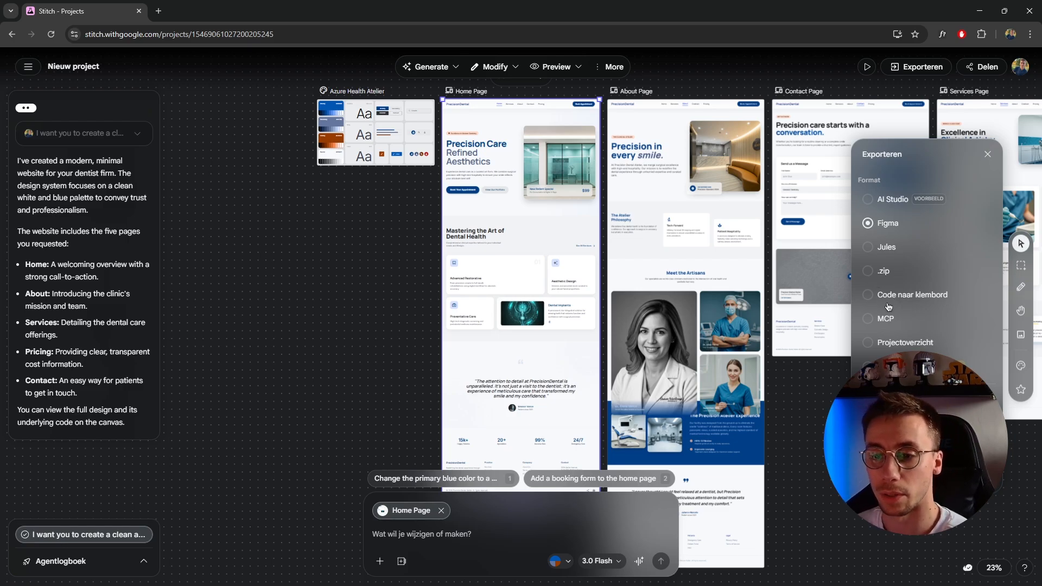
pyautogui.click(868, 294)
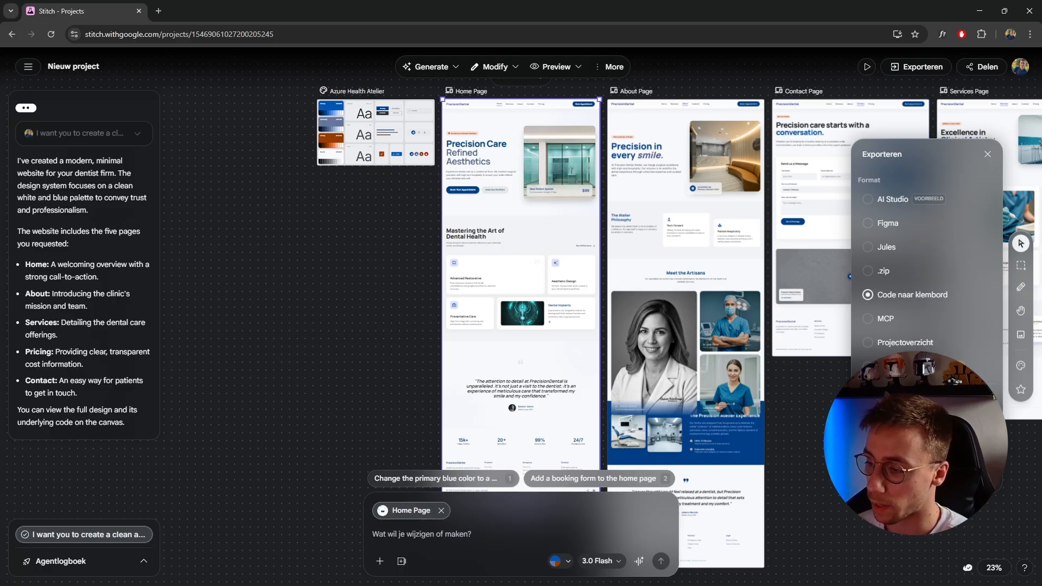
pyautogui.click(926, 473)
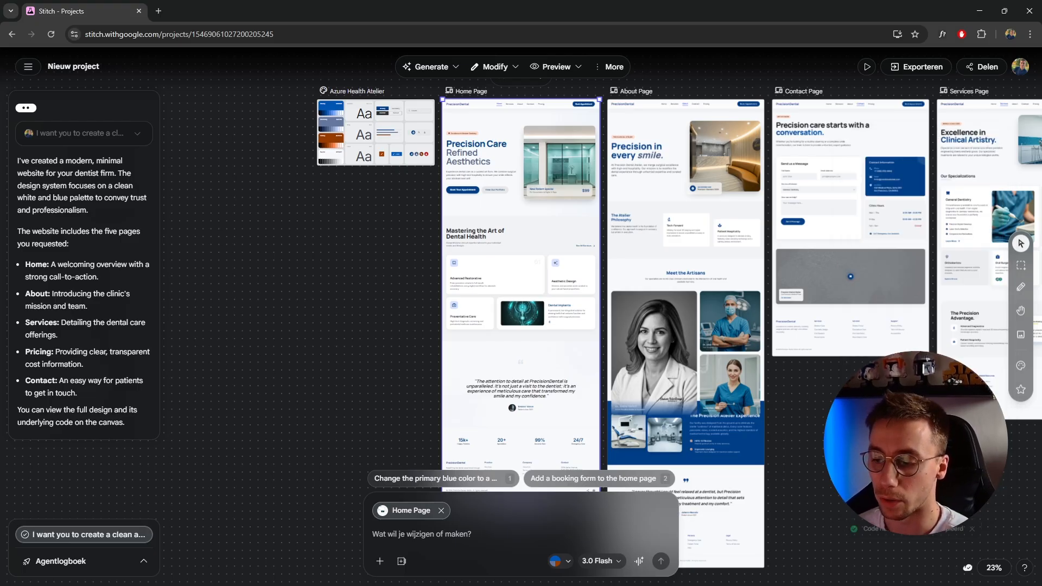
# Paste the exported Home page code into the prompt to inspect it, and clear the pasted text
pyautogui.click(529, 532)
pyautogui.hotkey('ctrl', 'v')
pyautogui.scroll(10, 470, 482)
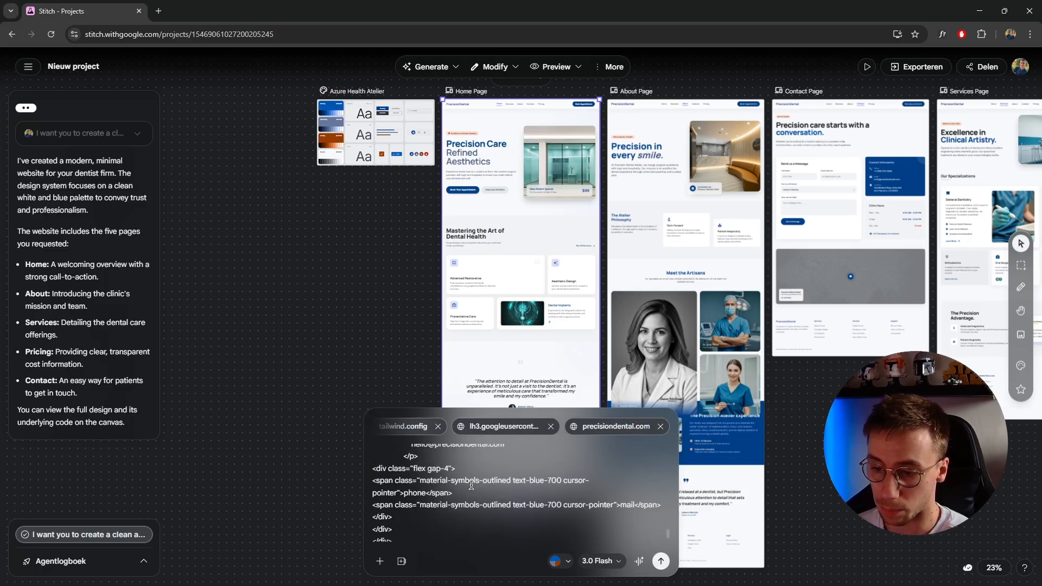
pyautogui.scroll(10, 407, 494)
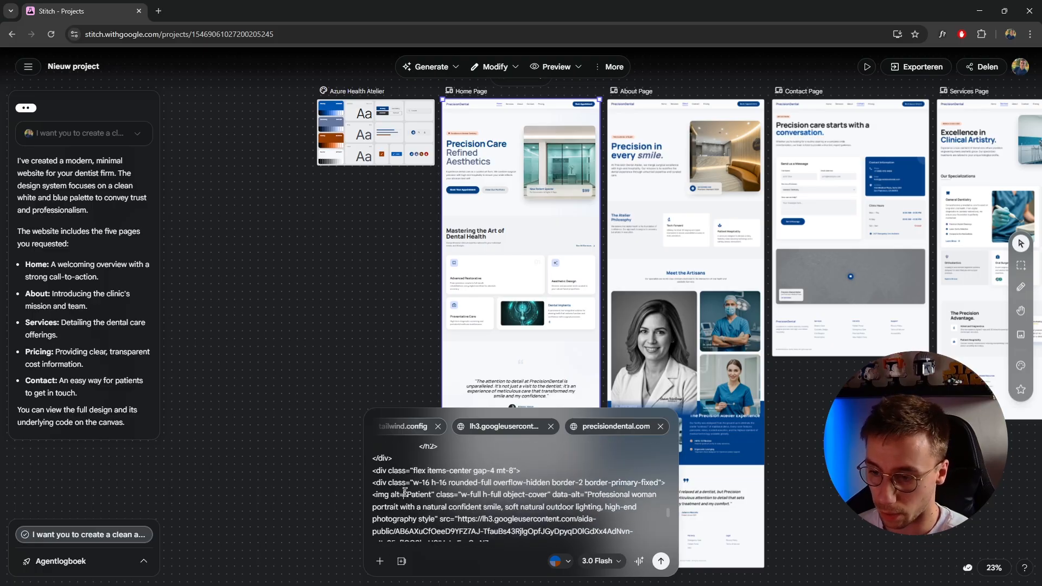
pyautogui.hotkey('ctrl', 'a')
pyautogui.press('BackSpace')
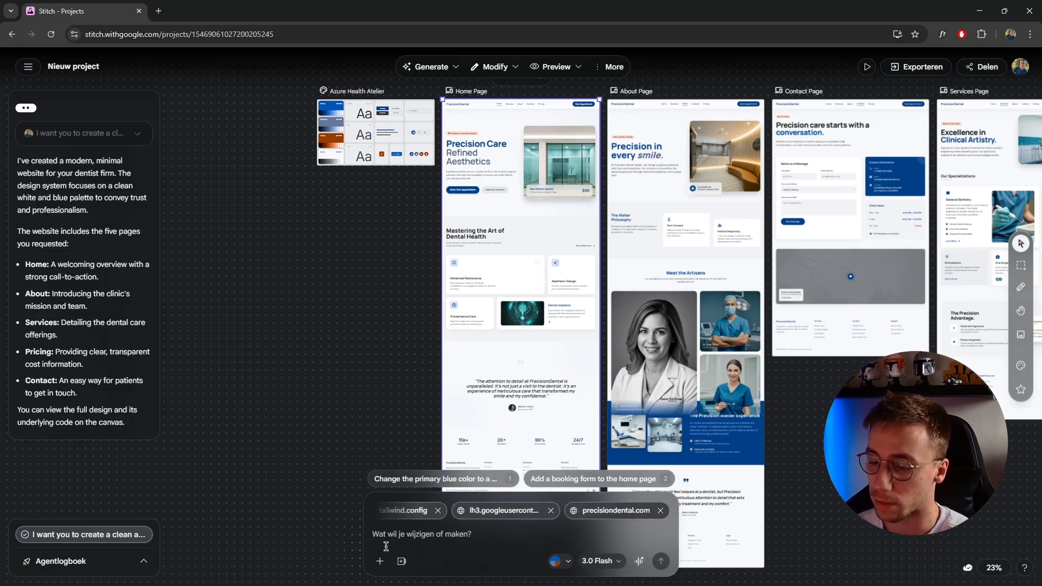
# Open the Azure Health Atelier design system for editing, examine its DESIGN.md document, and close the editor
pyautogui.click(384, 337)
pyautogui.scroll(1, 384, 228)
pyautogui.click(380, 336)
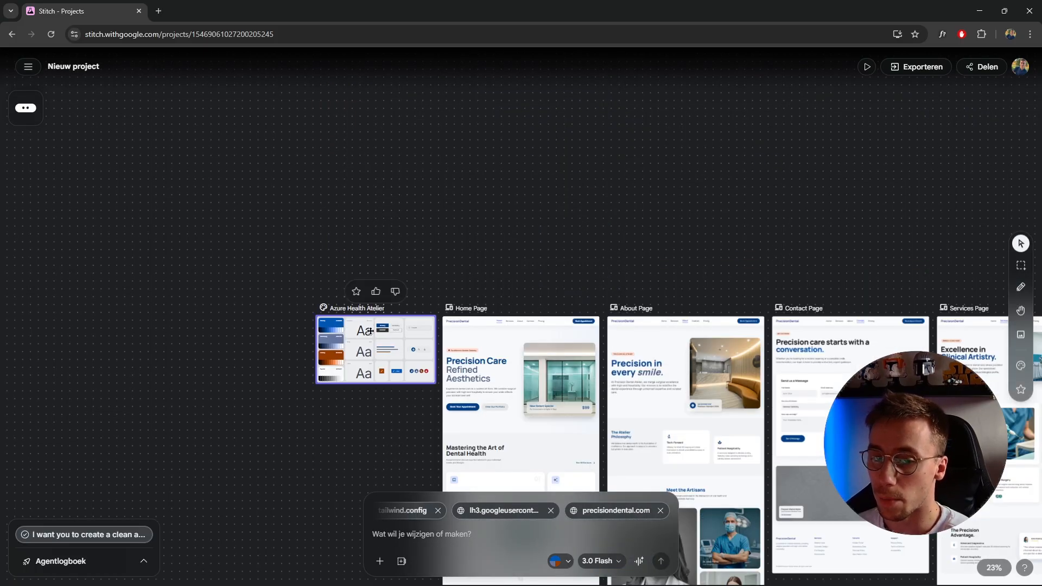
pyautogui.scroll(5, 372, 324)
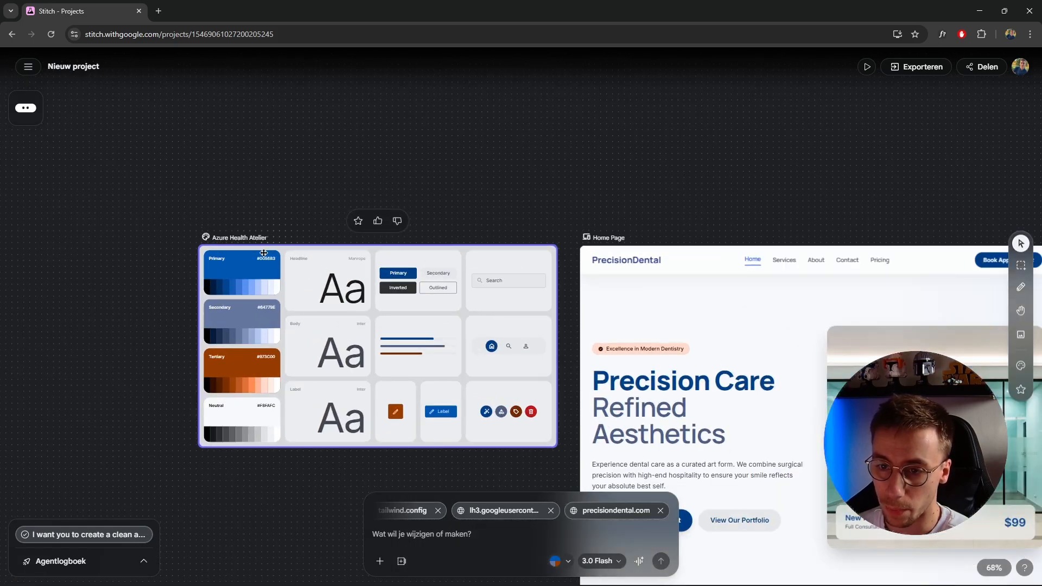
pyautogui.click(242, 237)
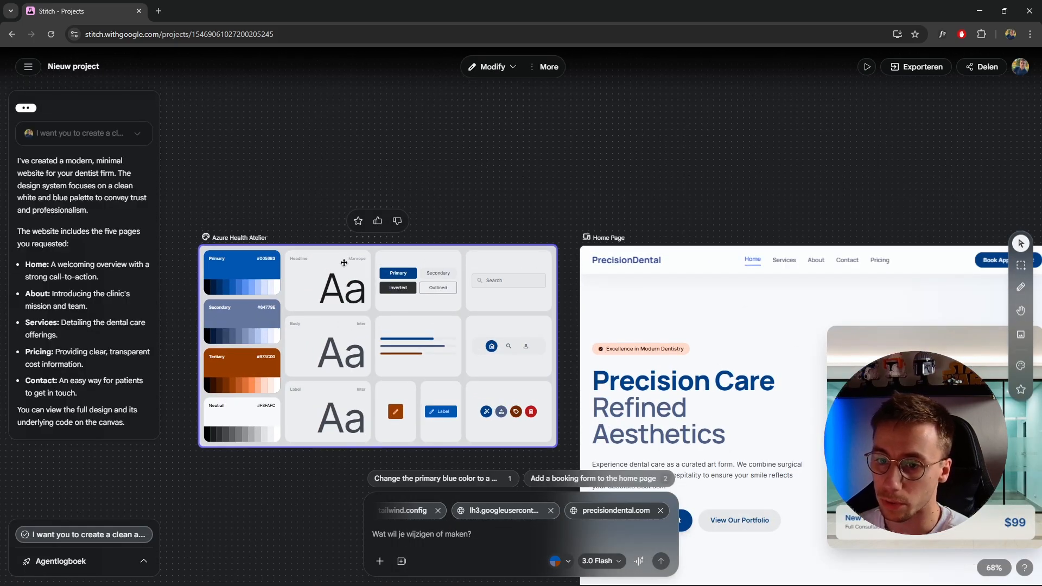
pyautogui.click(509, 66)
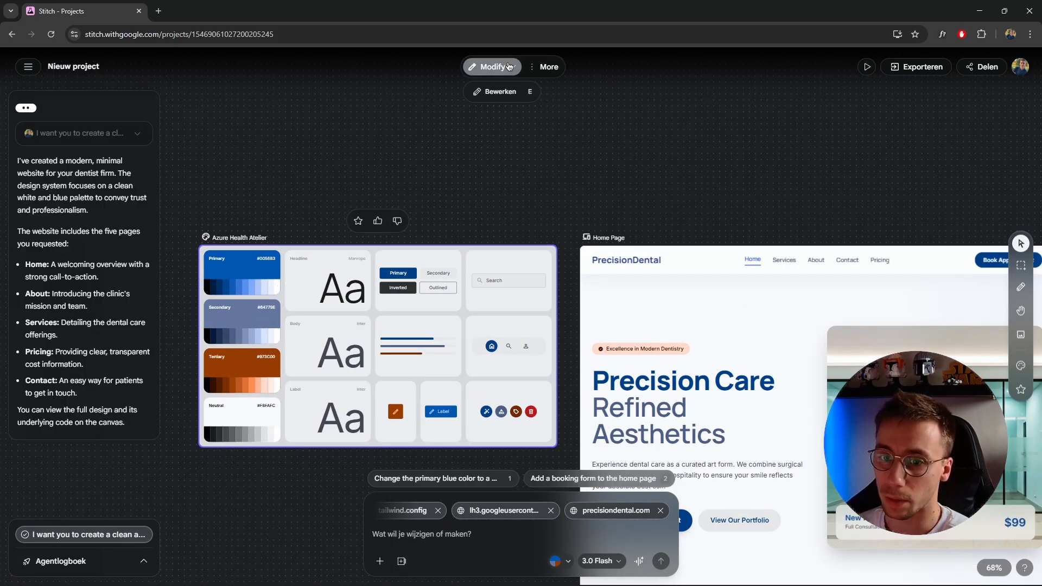
pyautogui.click(501, 96)
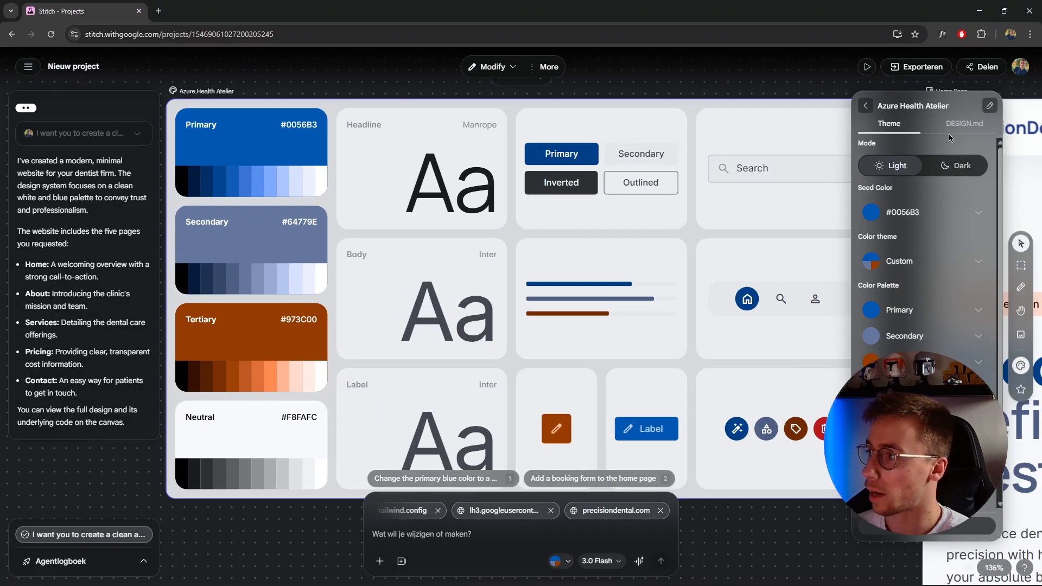
pyautogui.click(953, 128)
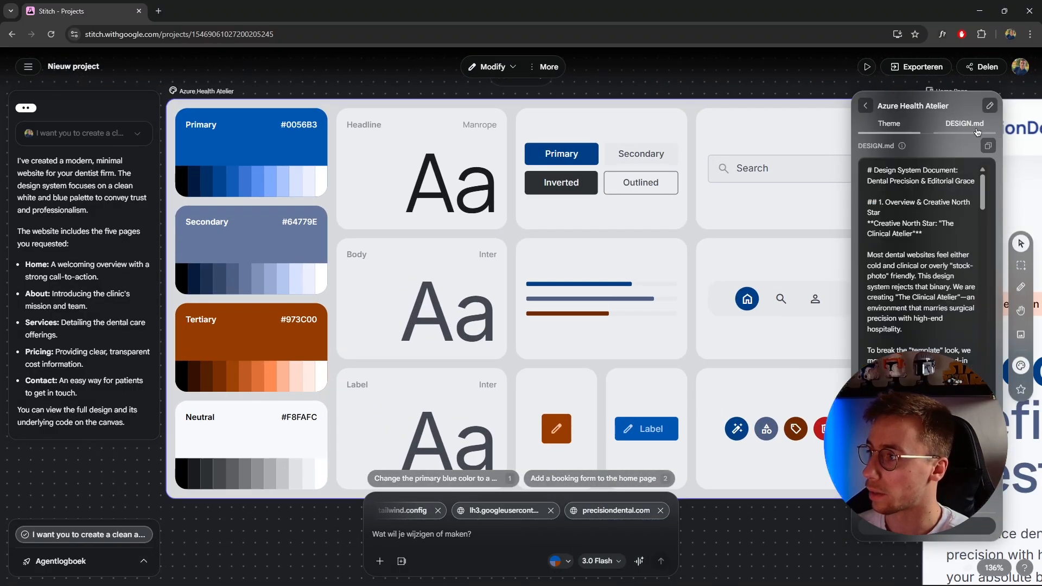
pyautogui.moveTo(981, 186); pyautogui.dragTo(941, 189)
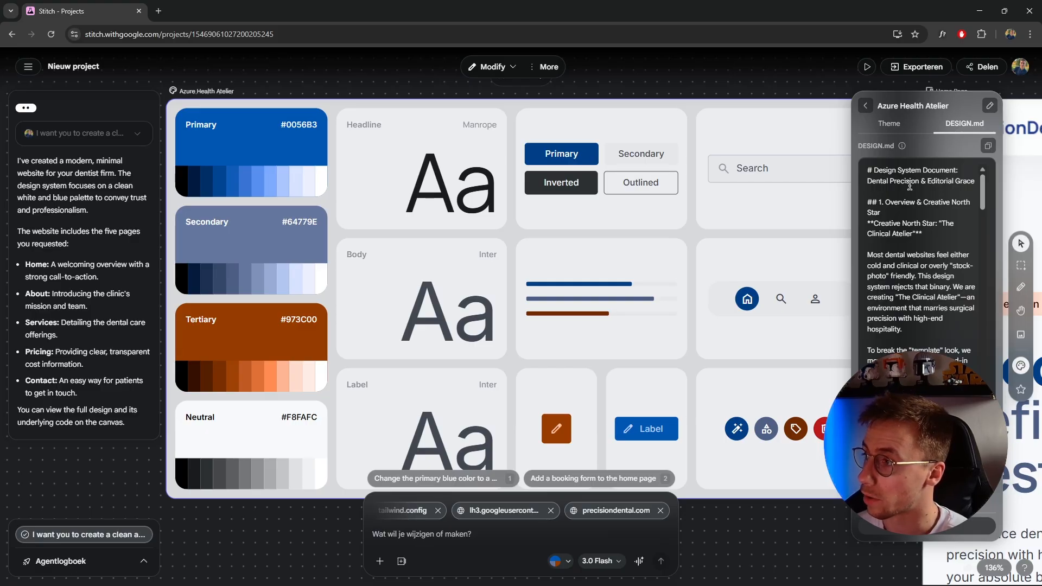
pyautogui.click(861, 106)
pyautogui.click(813, 81)
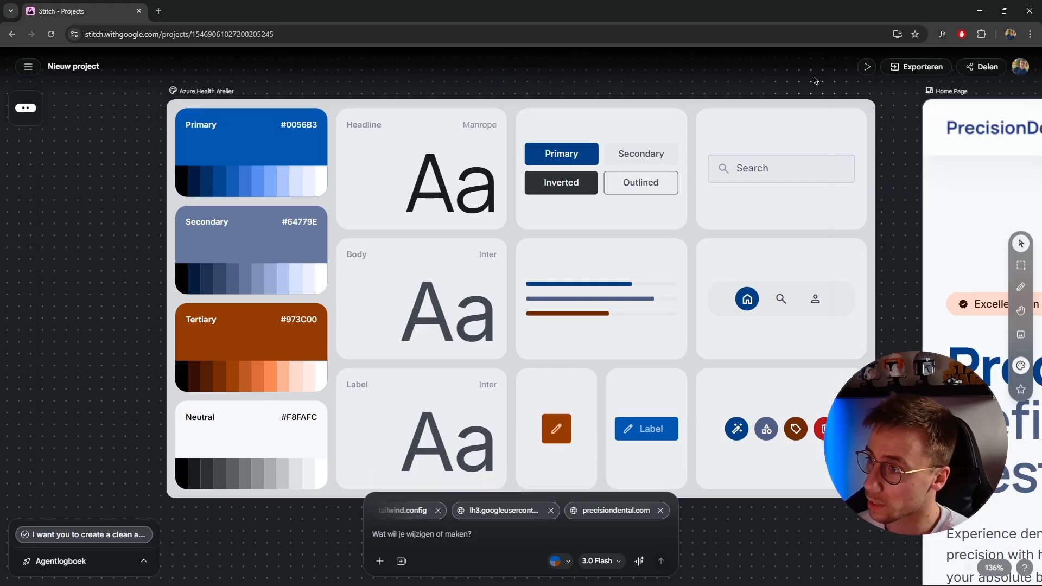
pyautogui.moveTo(887, 187); pyautogui.dragTo(396, 191)
pyautogui.scroll(-5, 695, 223)
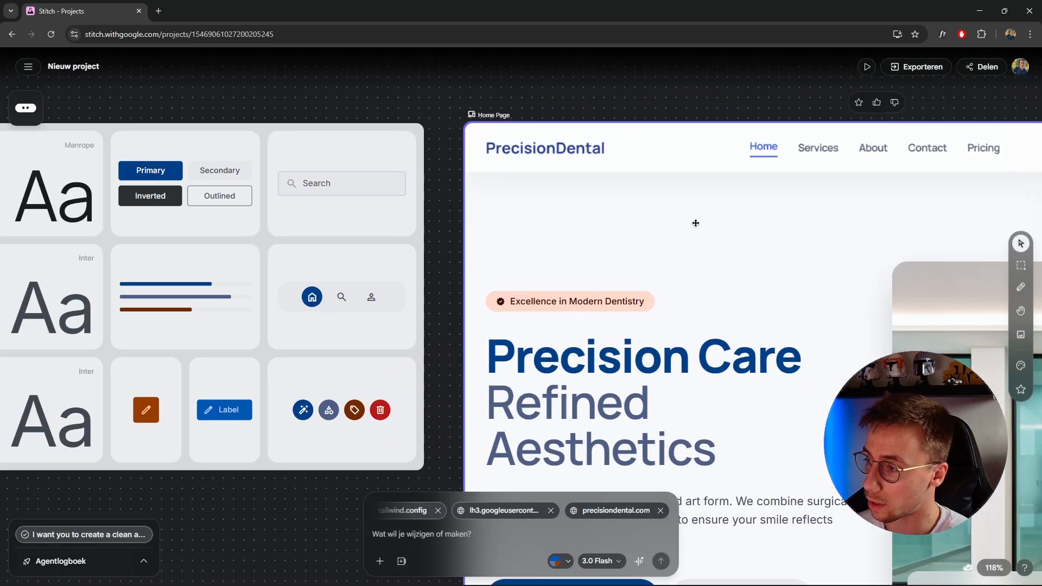
pyautogui.moveTo(703, 152); pyautogui.dragTo(551, 84)
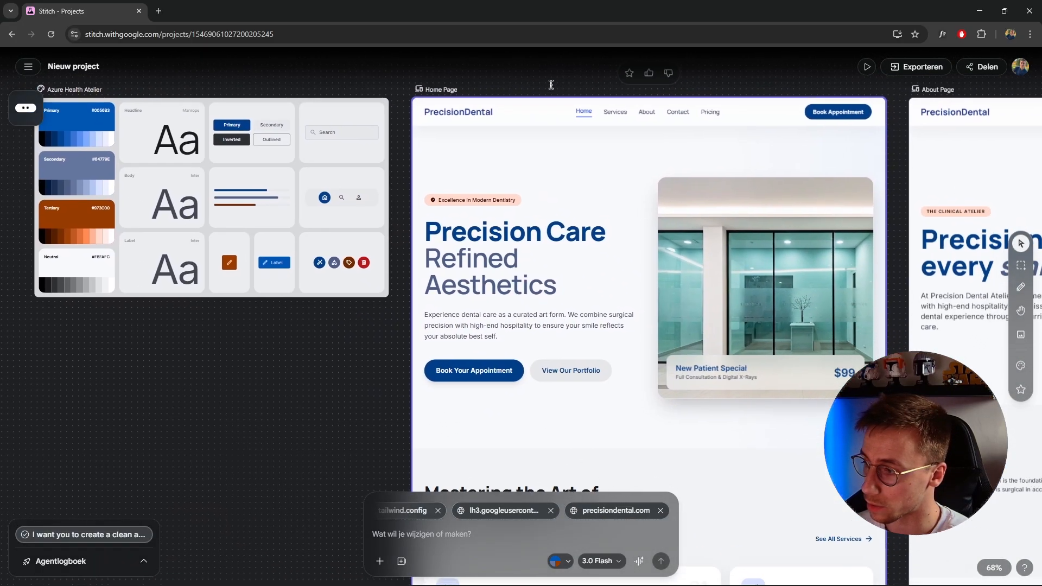
pyautogui.moveTo(386, 370); pyautogui.dragTo(242, 360)
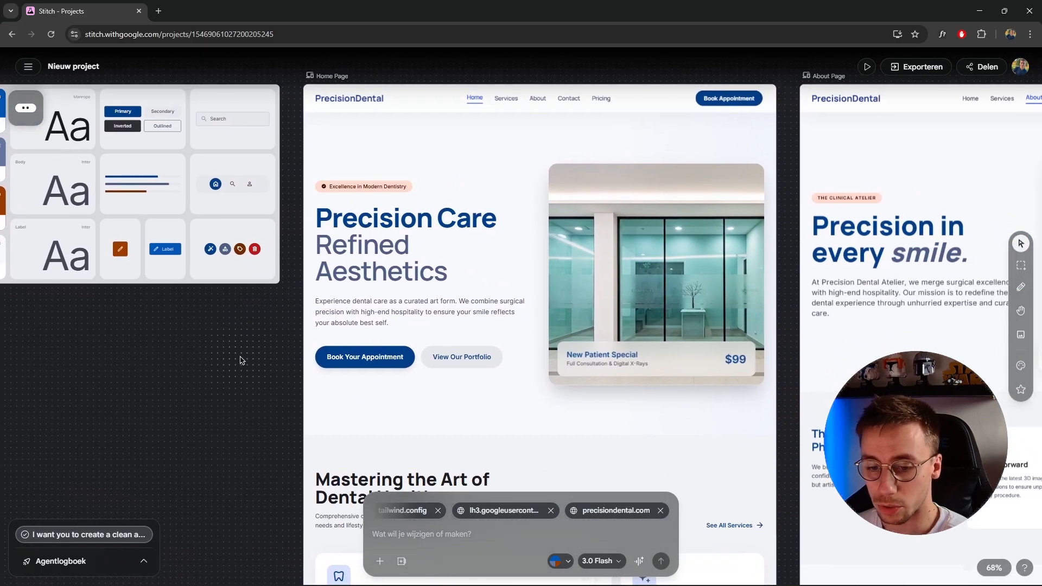